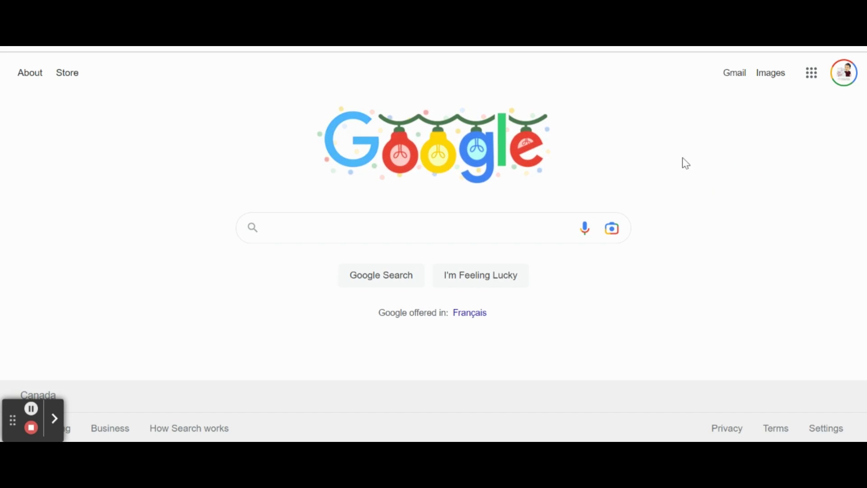
# Start a new blank quiz in Google Forms from the Google apps grid
pyautogui.click(811, 76)
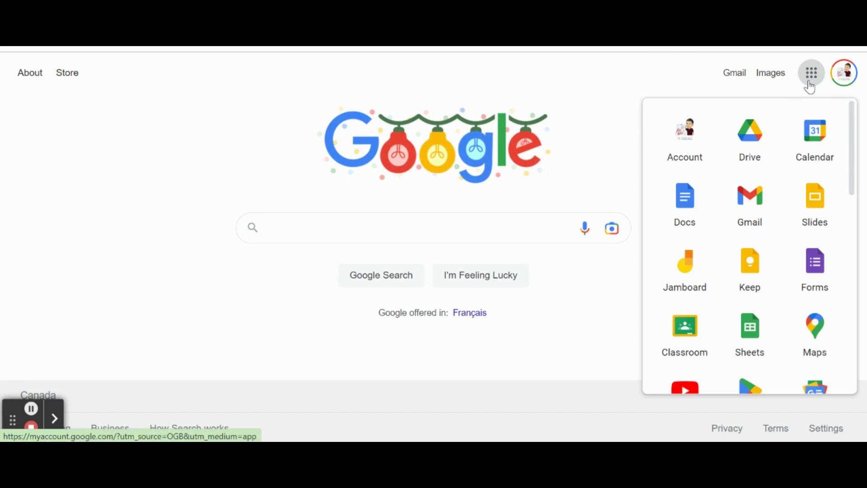
pyautogui.click(825, 283)
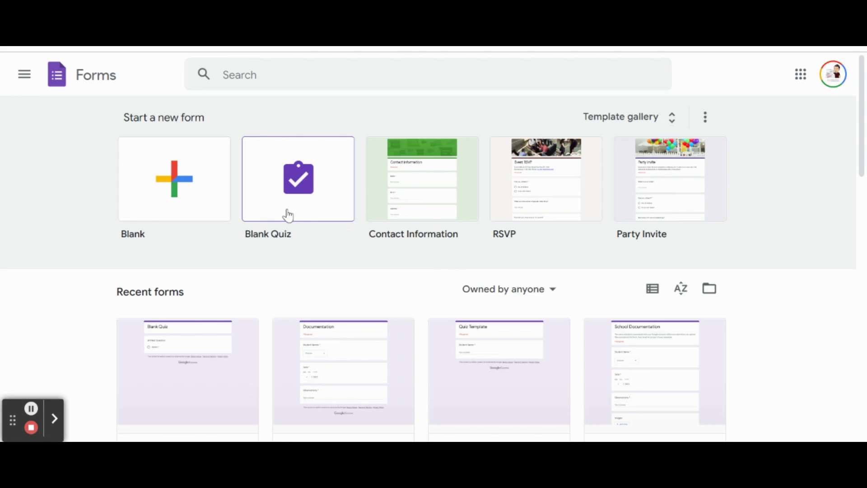
pyautogui.click(317, 218)
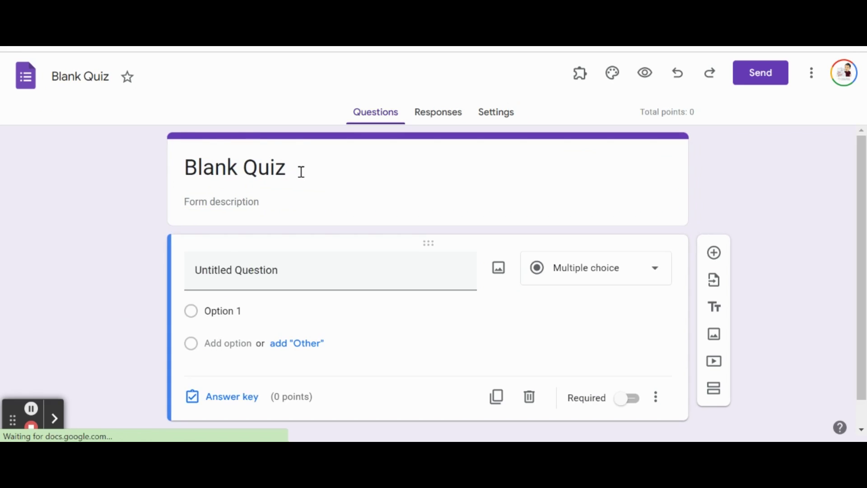
# Replace the Blank Quiz title with 'Quiz Sample'
pyautogui.click(302, 172)
pyautogui.moveTo(301, 172); pyautogui.dragTo(121, 176)
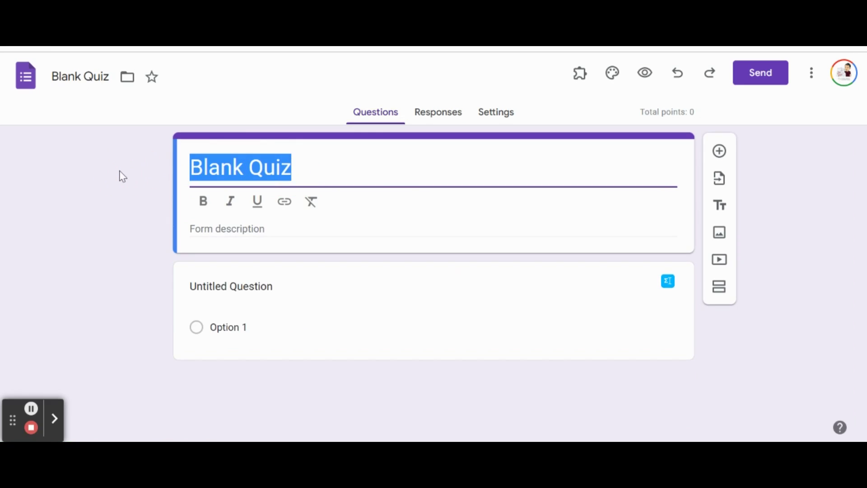
pyautogui.write('Quiz Samp')
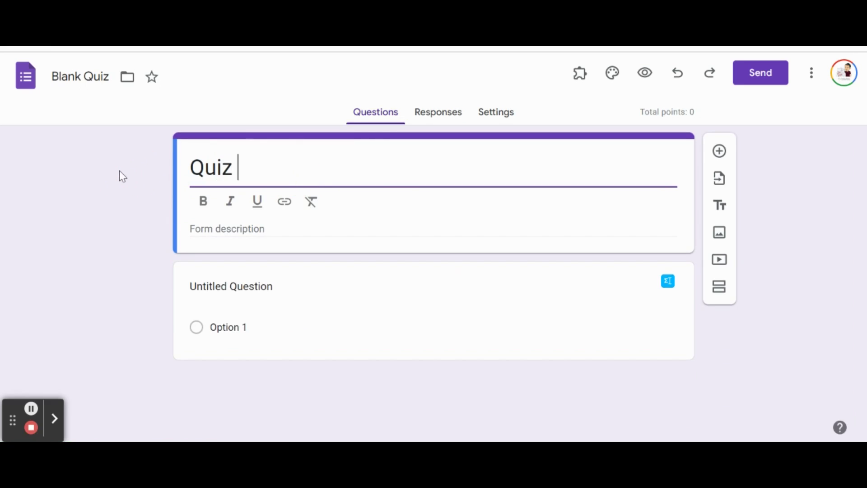
pyautogui.write('le')
pyautogui.click(83, 203)
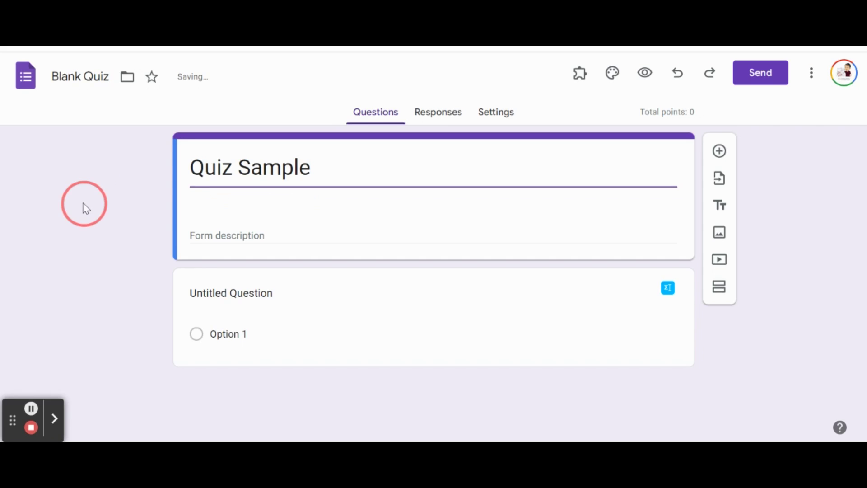
# Title the first question 'Student Name' and mark it required
pyautogui.click(312, 257)
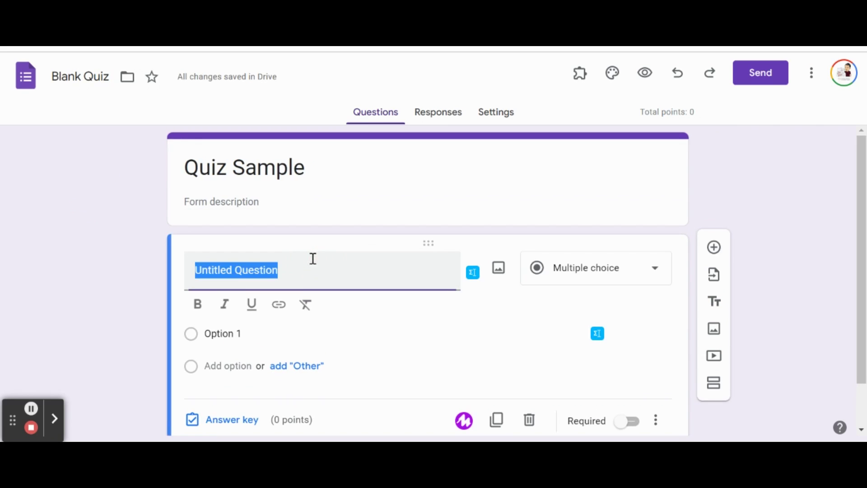
pyautogui.scroll(-2, 102, 278)
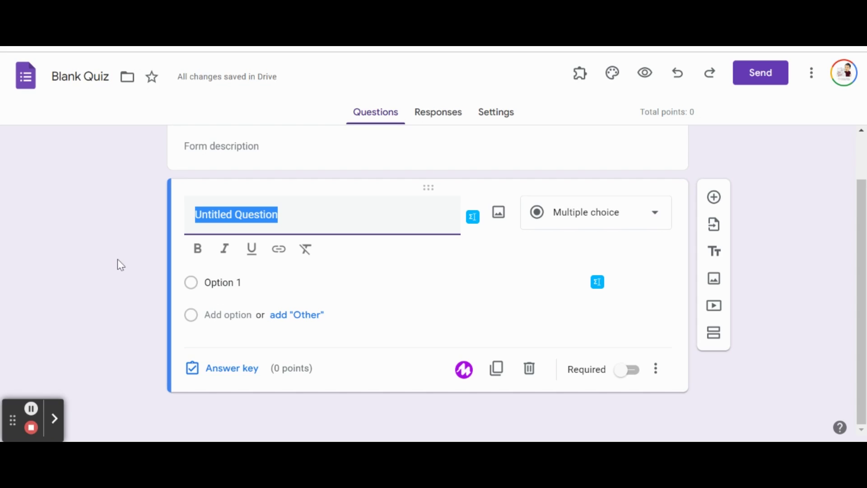
pyautogui.write('Stud')
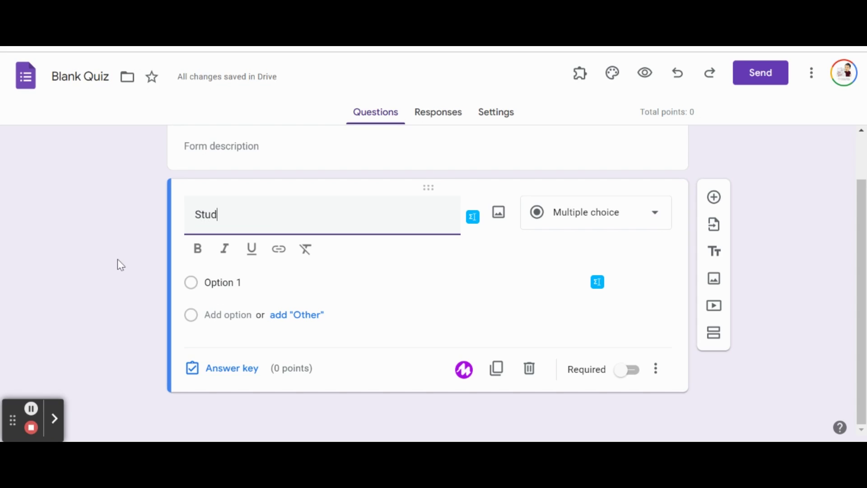
pyautogui.write('ent Name')
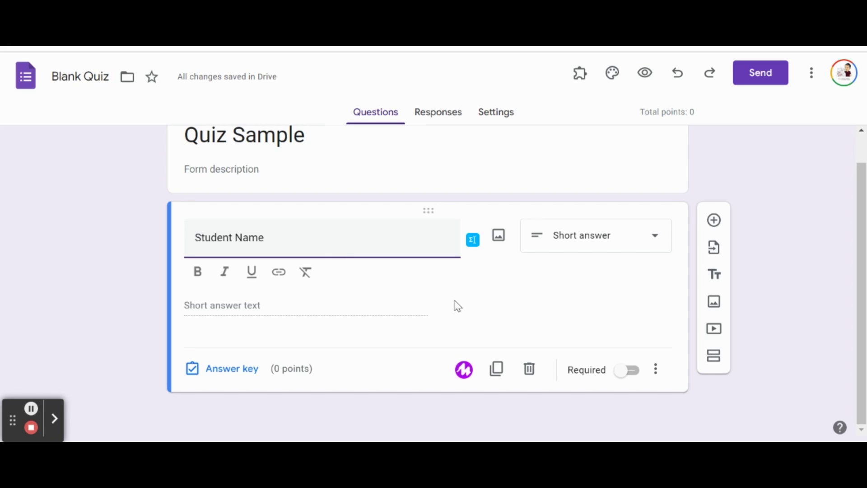
pyautogui.click(624, 371)
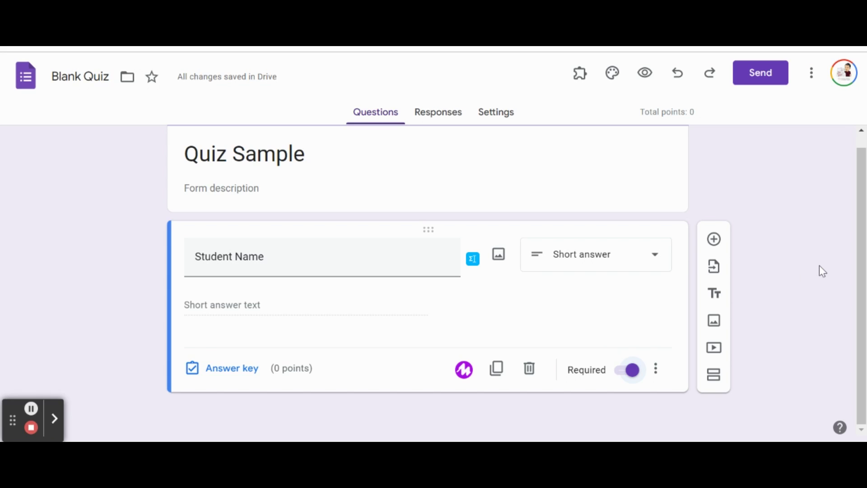
# Add a new question reading 'What is the capital city of Canada?'
pyautogui.click(715, 242)
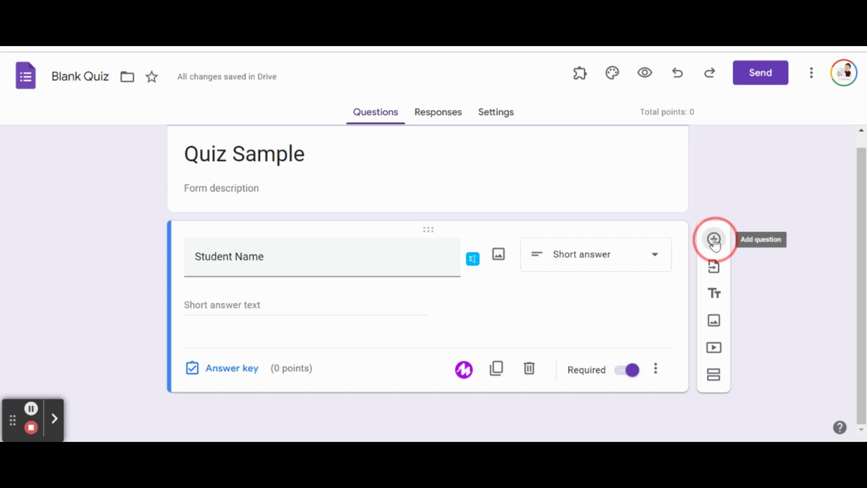
pyautogui.scroll(-3, 405, 310)
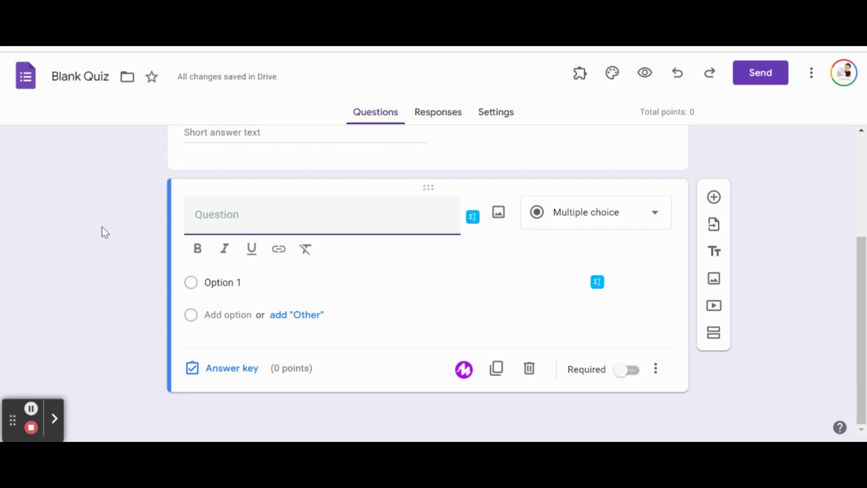
pyautogui.write('What is the capital city')
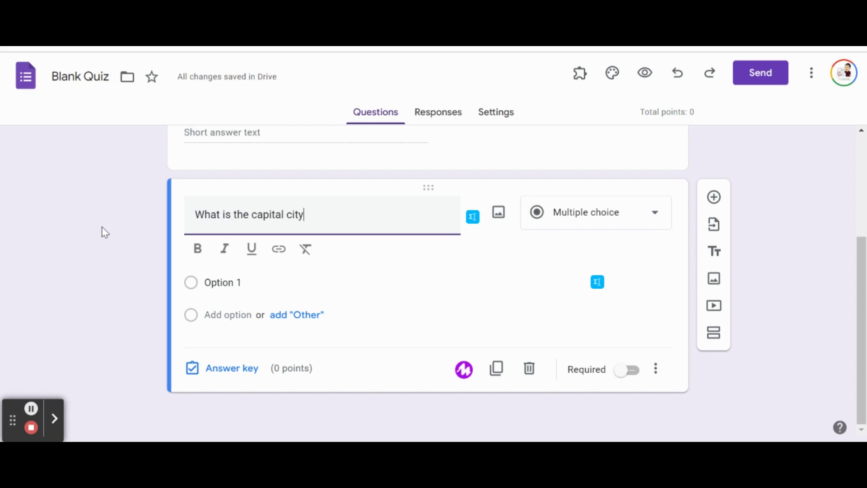
pyautogui.write(' of Canada?')
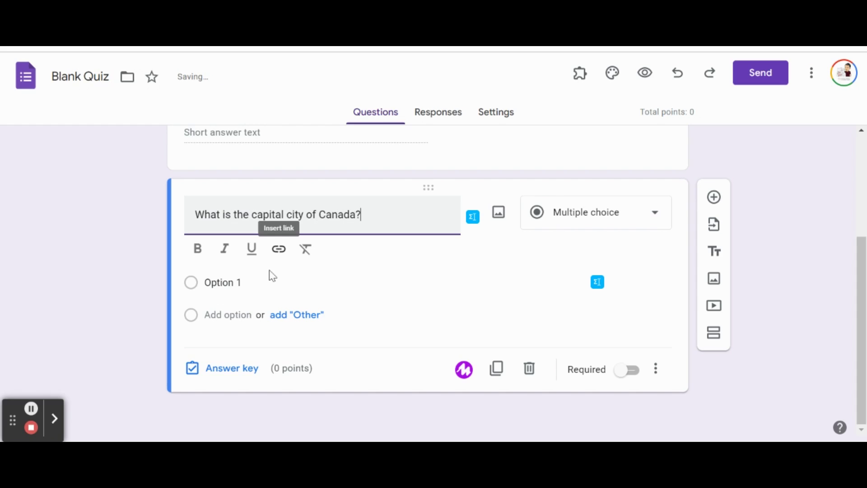
# Enter the answer options Toronto, Ottawa, Montreal and Vancouver
pyautogui.click(235, 281)
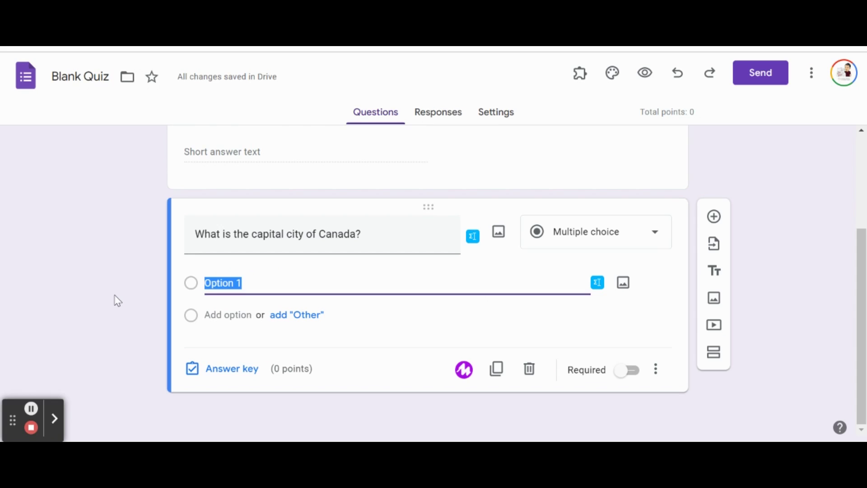
pyautogui.write('Toronto')
pyautogui.press('Tab')
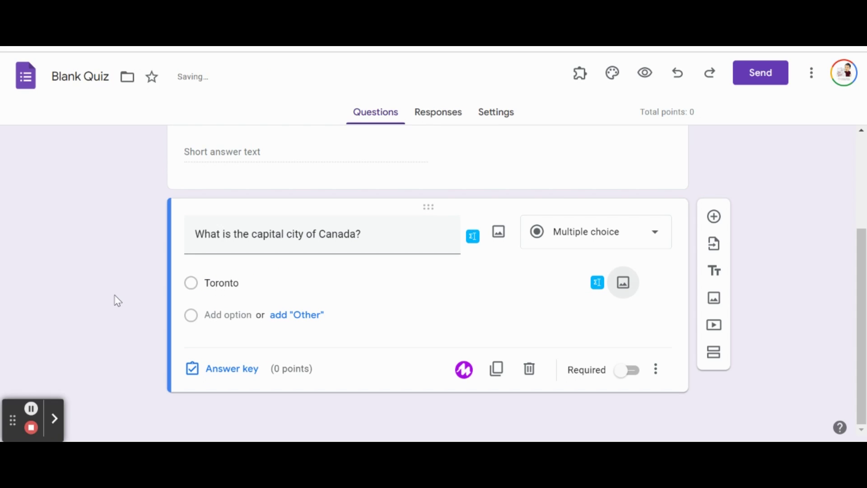
pyautogui.press('Tab')
pyautogui.write('Ottawa')
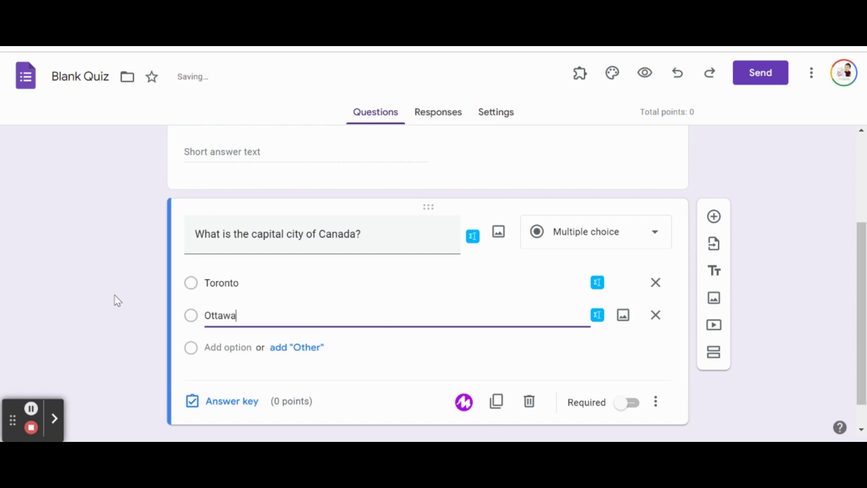
pyautogui.press('Tab')
pyautogui.press('Tab')
pyautogui.press('Tab')
pyautogui.write('Mont')
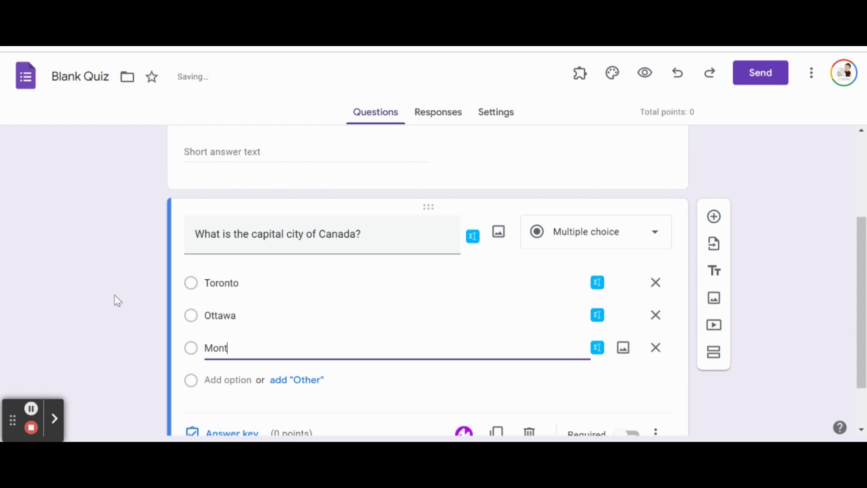
pyautogui.write('real')
pyautogui.press('Tab')
pyautogui.press('Tab')
pyautogui.press('Tab')
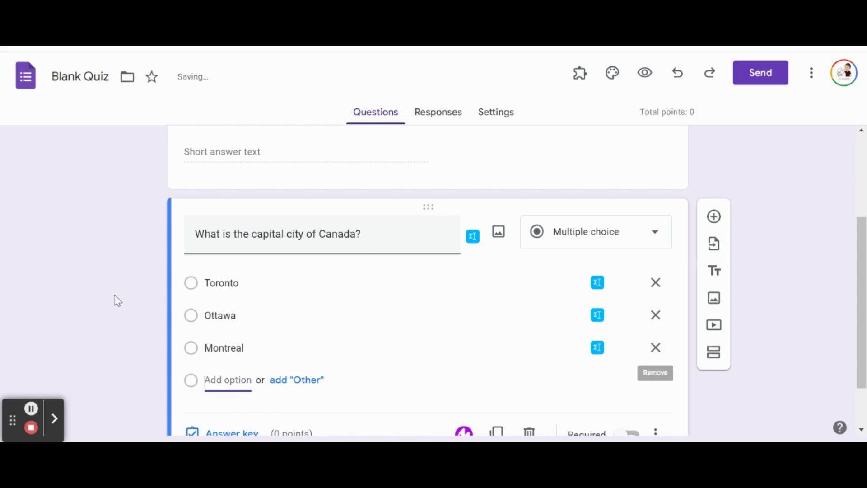
pyautogui.write('Vancouver')
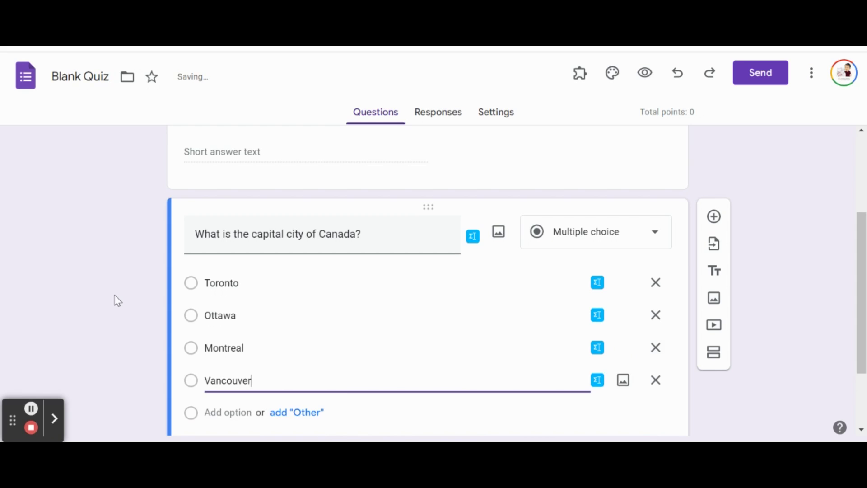
pyautogui.click(115, 300)
pyautogui.scroll(-1, 114, 300)
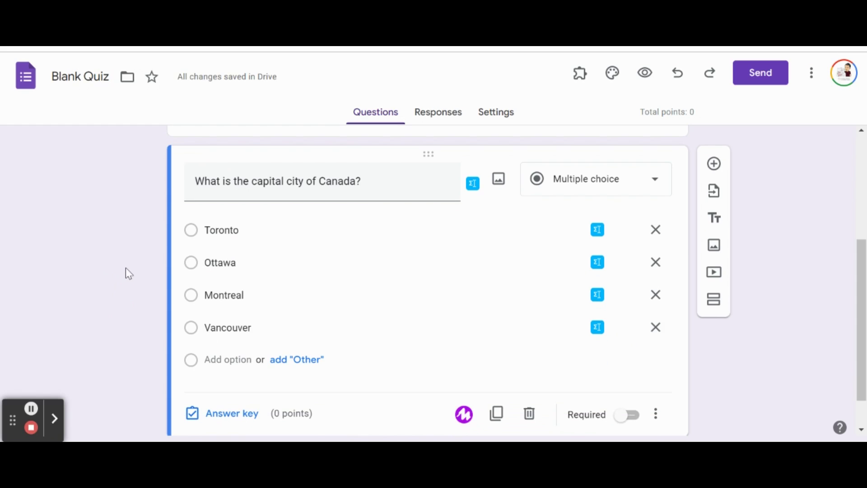
pyautogui.scroll(-1, 125, 268)
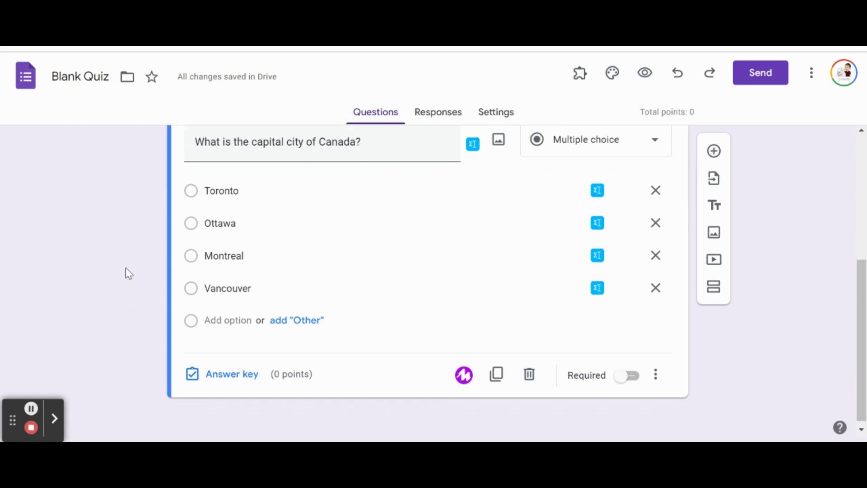
# Set Ottawa as the 1-point correct answer and make the Canada question required
pyautogui.click(232, 375)
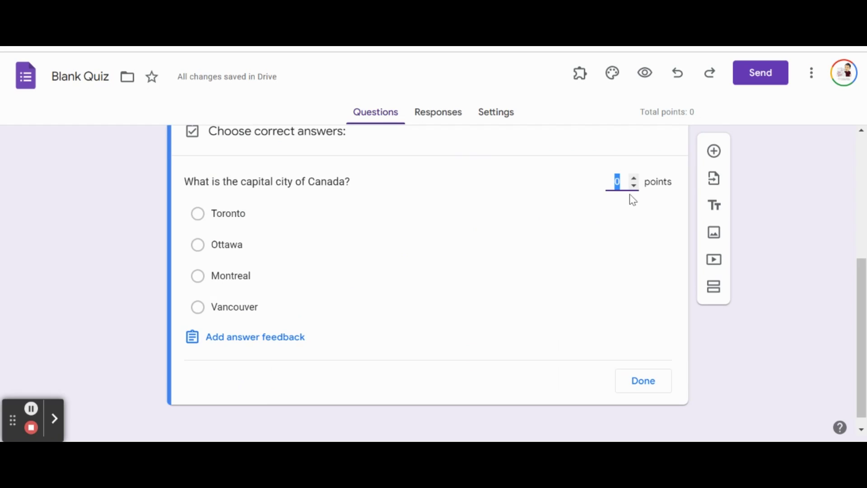
pyautogui.write('1')
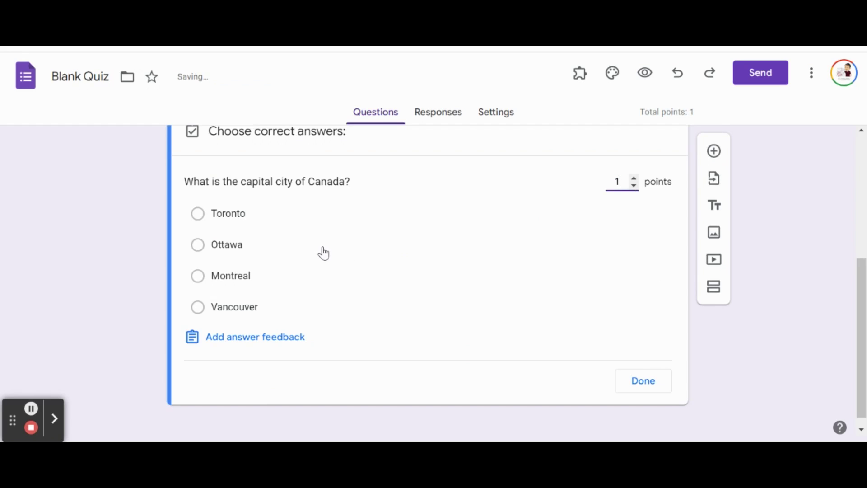
pyautogui.click(198, 245)
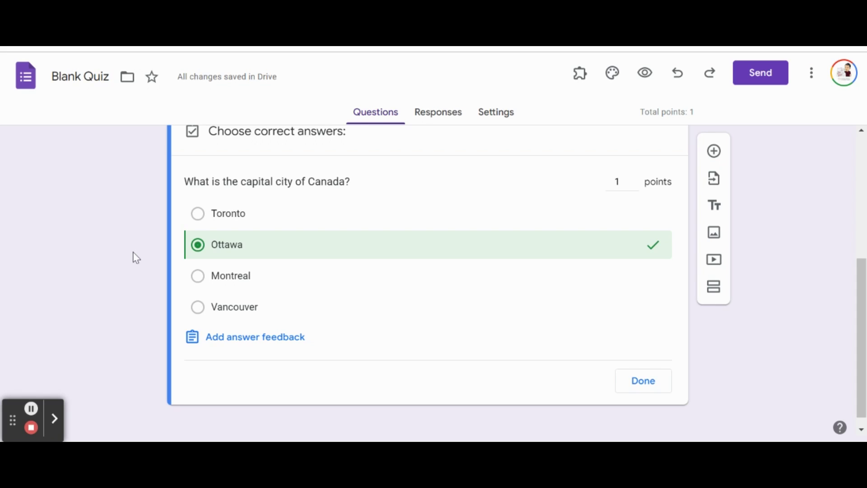
pyautogui.click(639, 383)
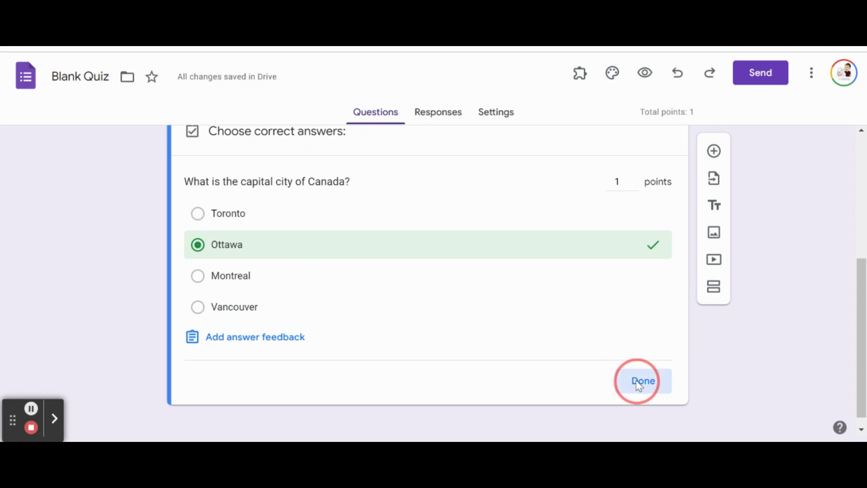
pyautogui.click(624, 403)
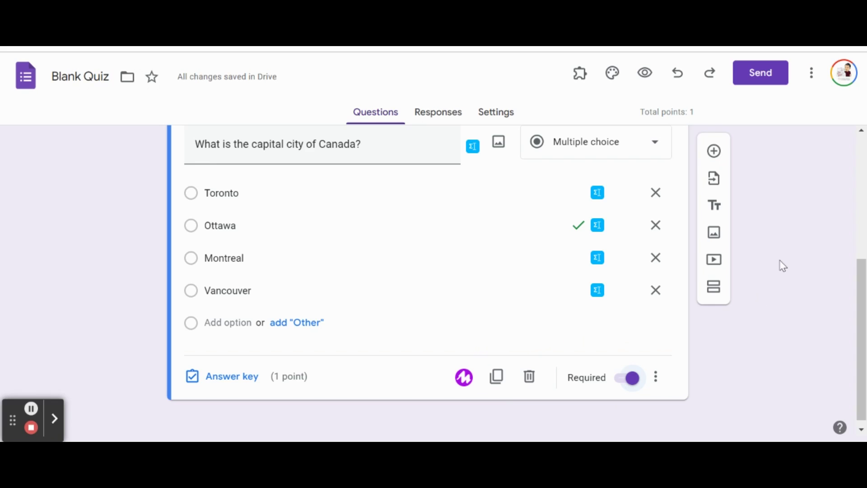
# Add a short-answer question 'What is the total of 2.1 + 3.2?'
pyautogui.click(714, 151)
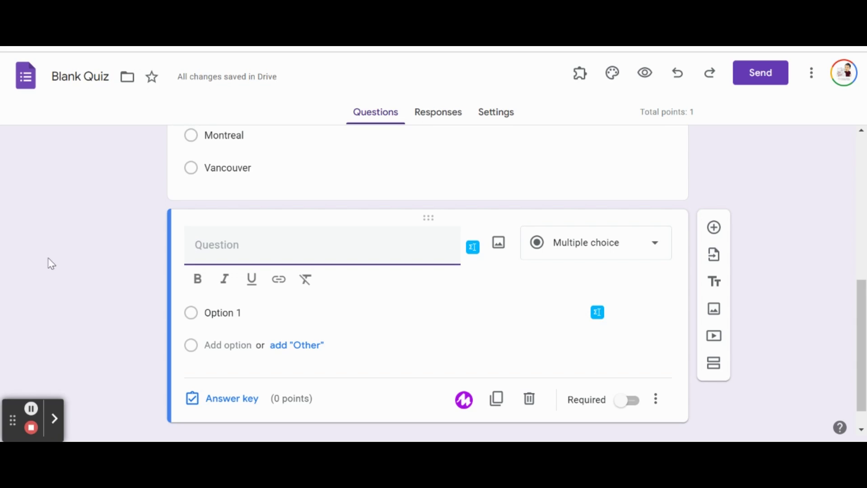
pyautogui.write('What is the total ')
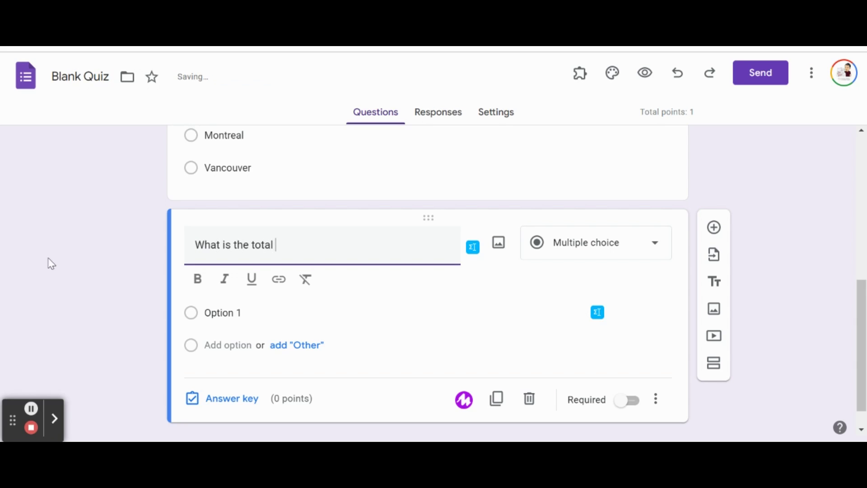
pyautogui.write('of 2.1 + 3.2?')
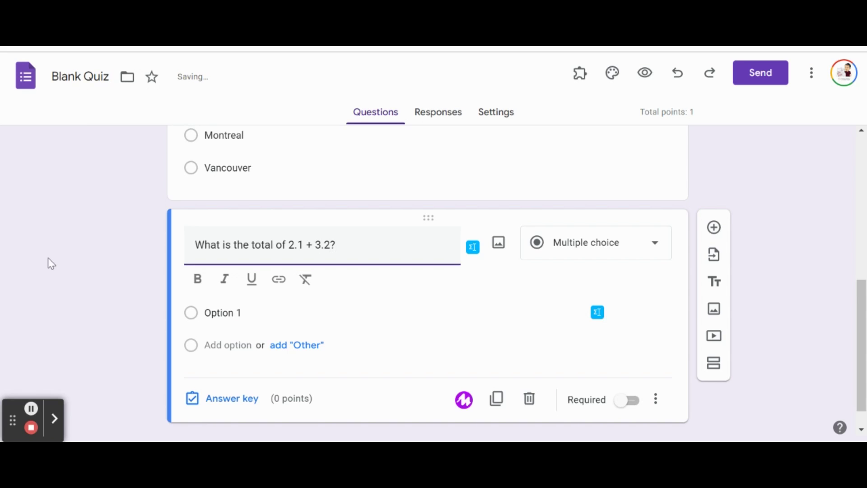
pyautogui.click(559, 246)
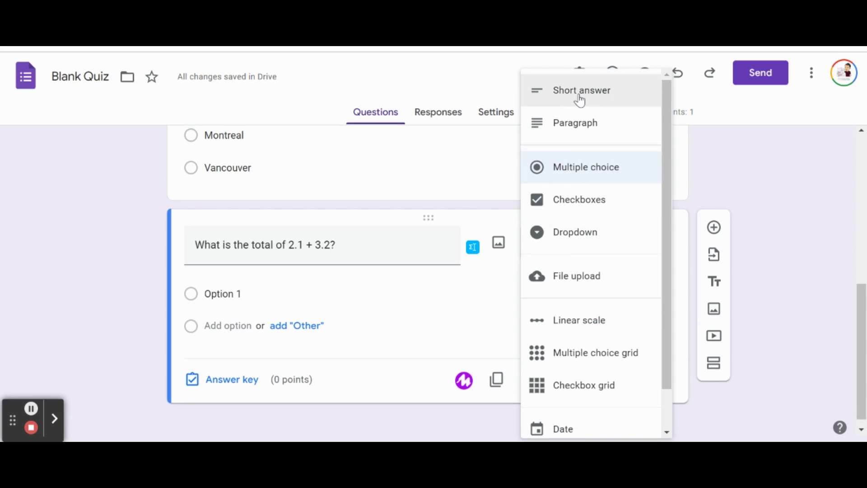
pyautogui.click(580, 97)
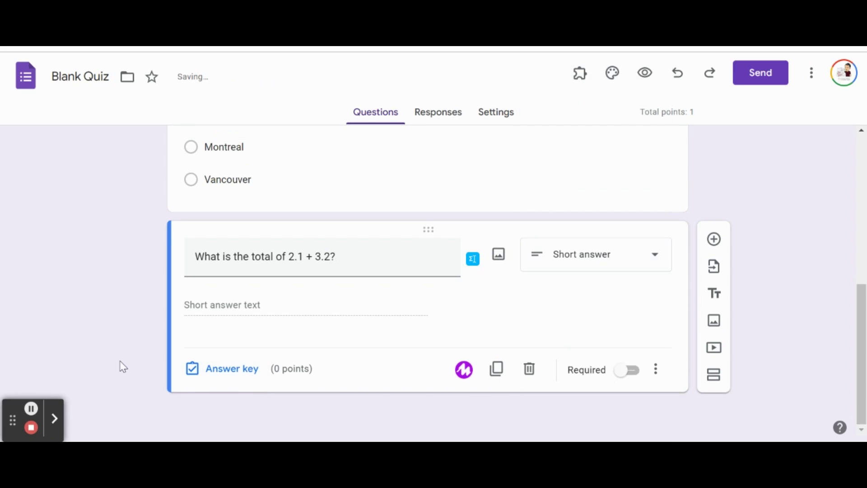
# In the answer key, accept 5.3 and 5.30 and mark all other answers incorrect
pyautogui.click(222, 374)
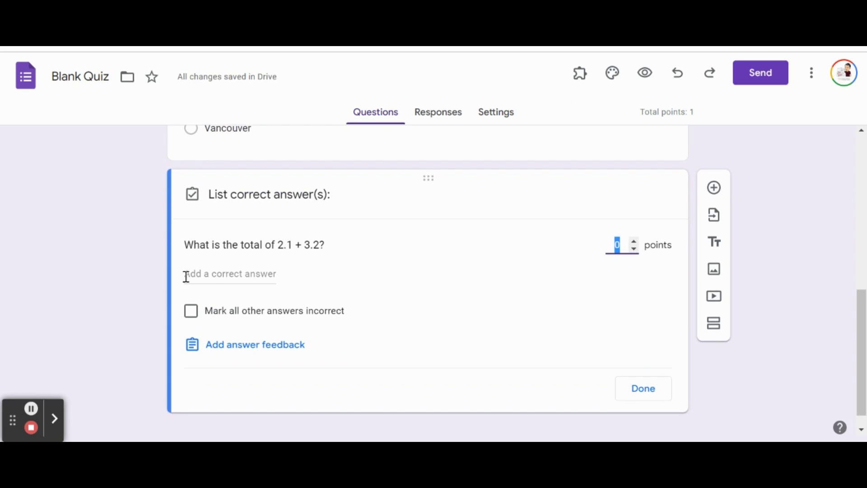
pyautogui.click(199, 274)
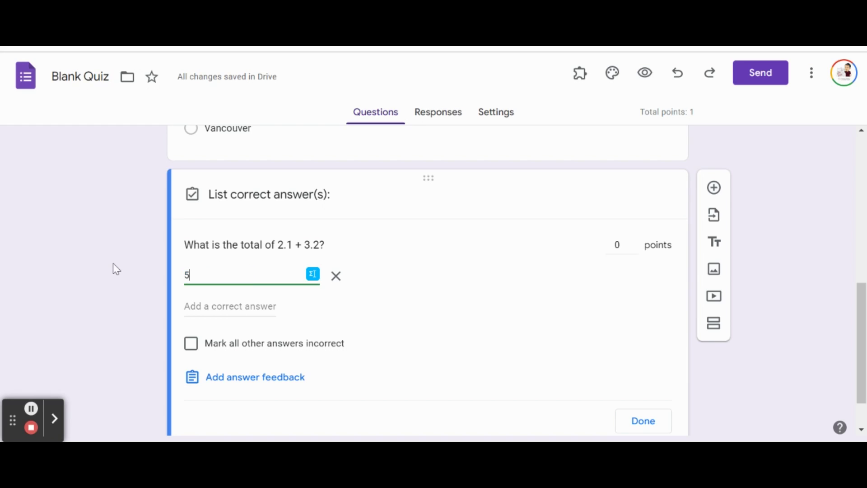
pyautogui.write('.3')
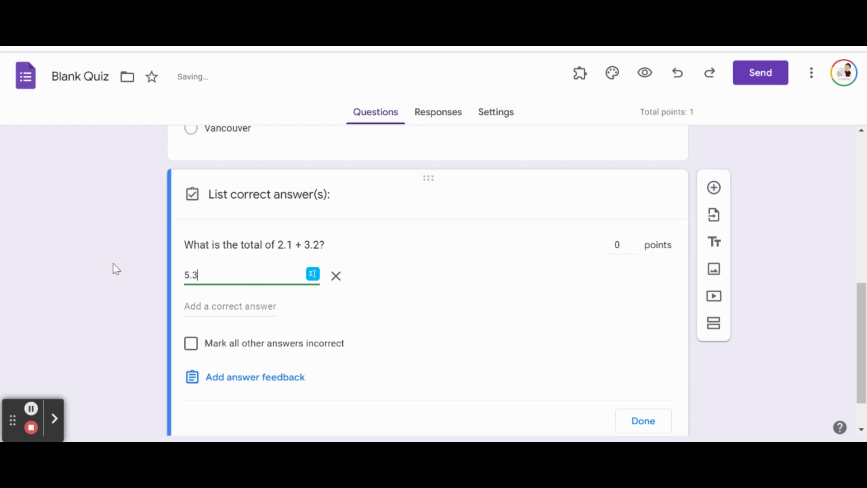
pyautogui.click(215, 307)
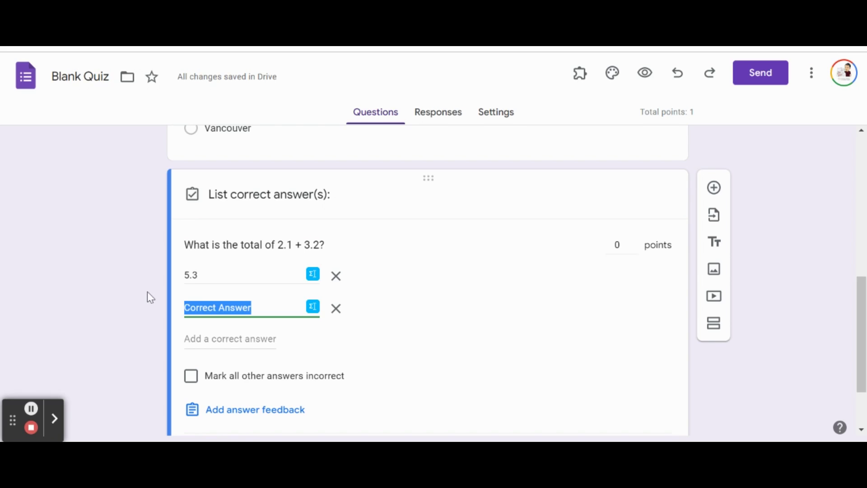
pyautogui.write('5.')
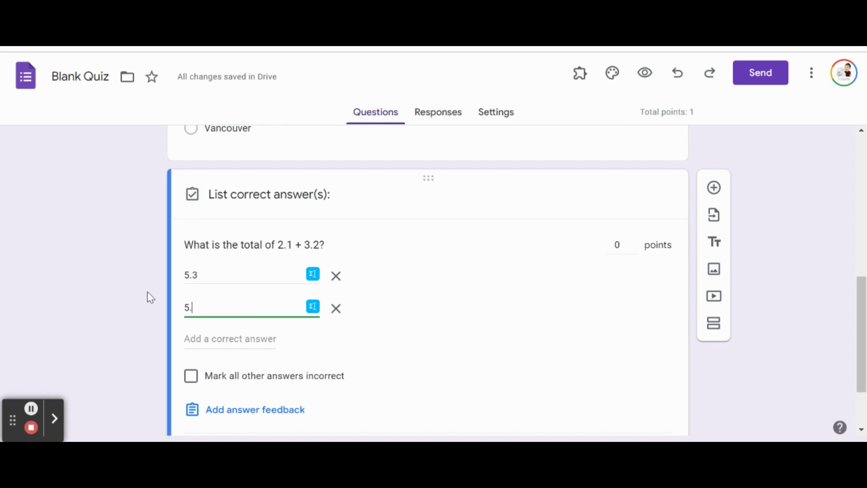
pyautogui.write('30')
pyautogui.scroll(-1, 137, 300)
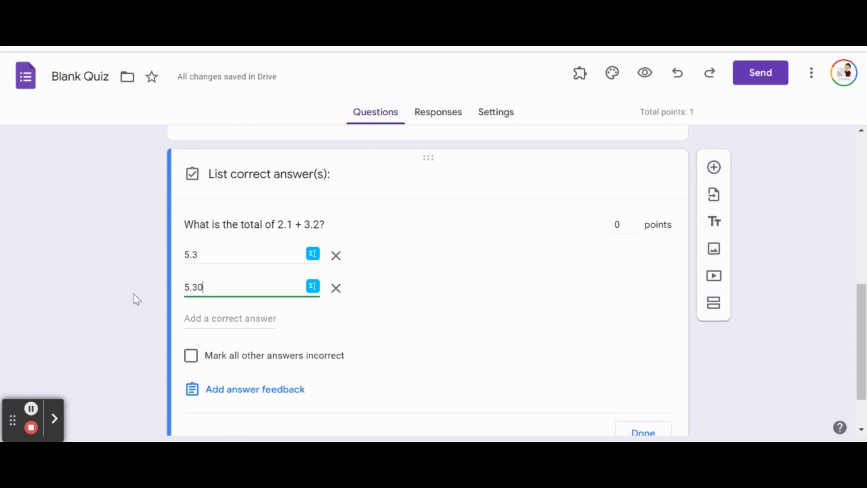
pyautogui.click(191, 356)
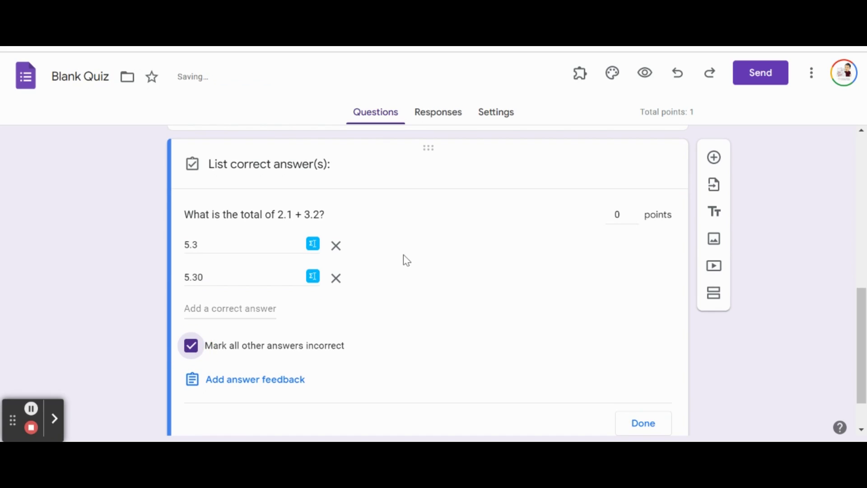
# Make the arithmetic question worth 1 point and required
pyautogui.click(617, 214)
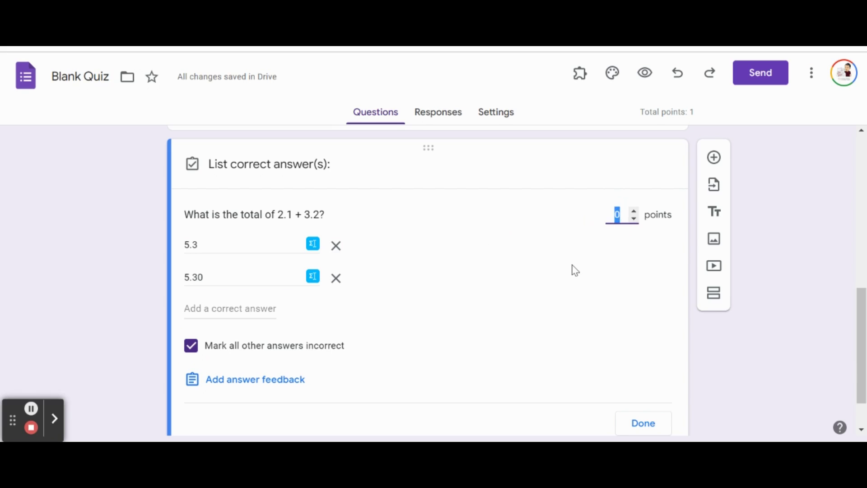
pyautogui.write('1')
pyautogui.scroll(-1, 574, 271)
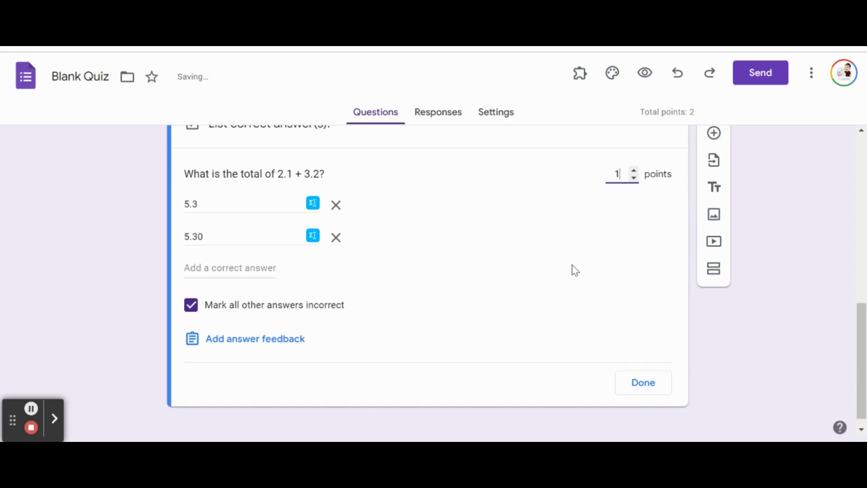
pyautogui.click(630, 388)
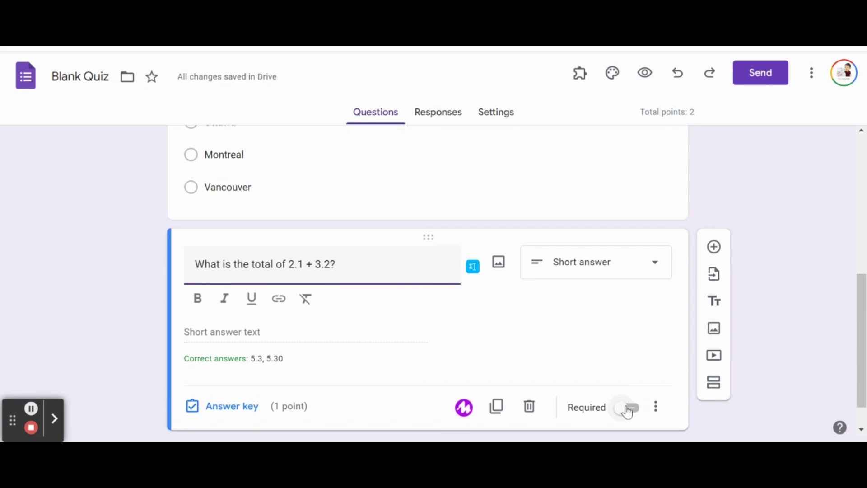
pyautogui.click(627, 409)
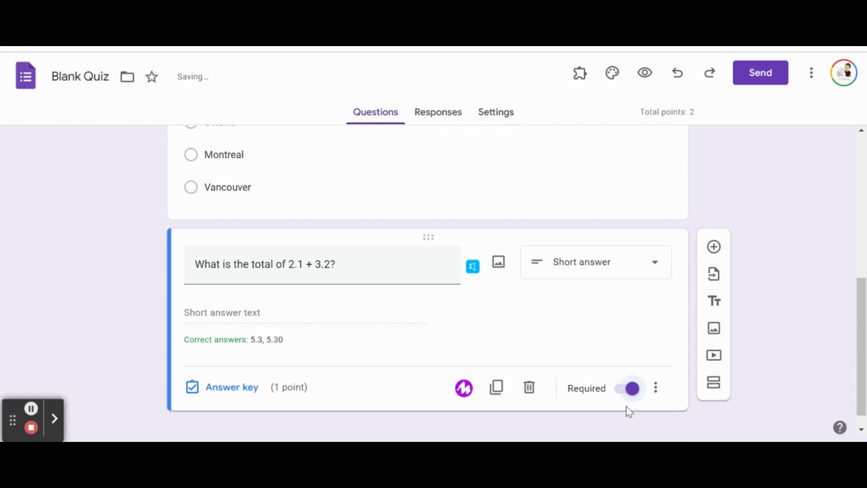
pyautogui.scroll(-1, 778, 310)
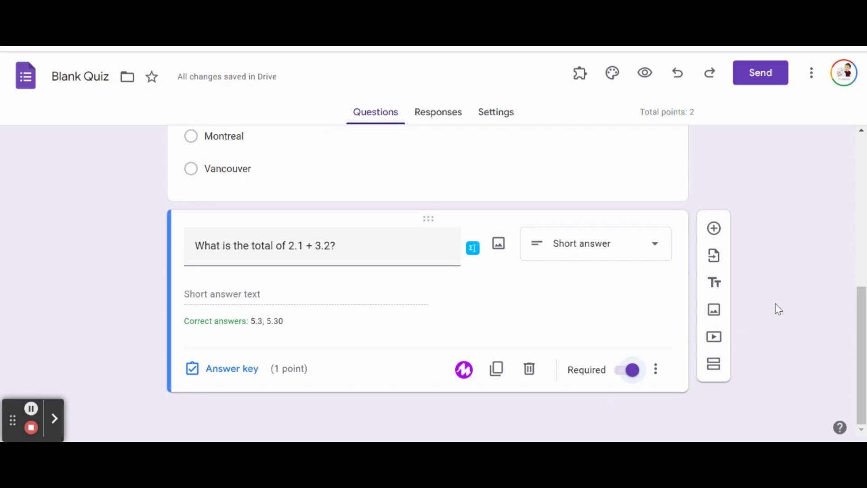
# Add a question reading 'What is your favourite food and why? Give as much detail as possible.'
pyautogui.click(717, 229)
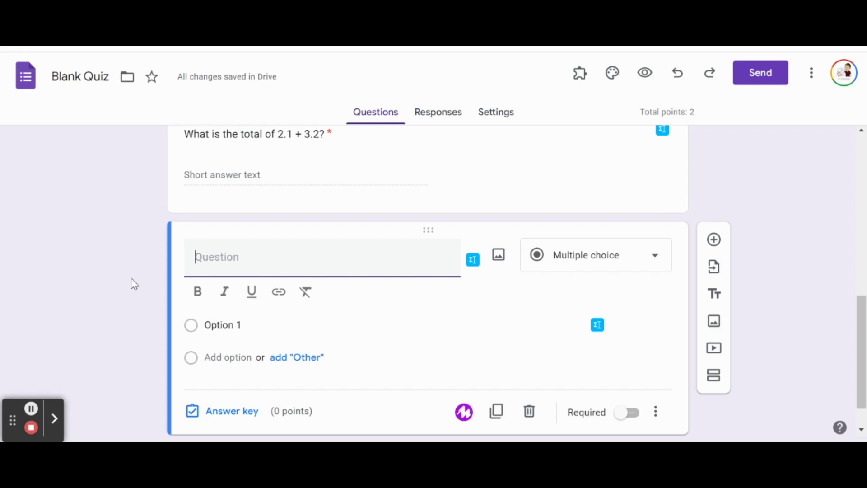
pyautogui.write('What is your fao')
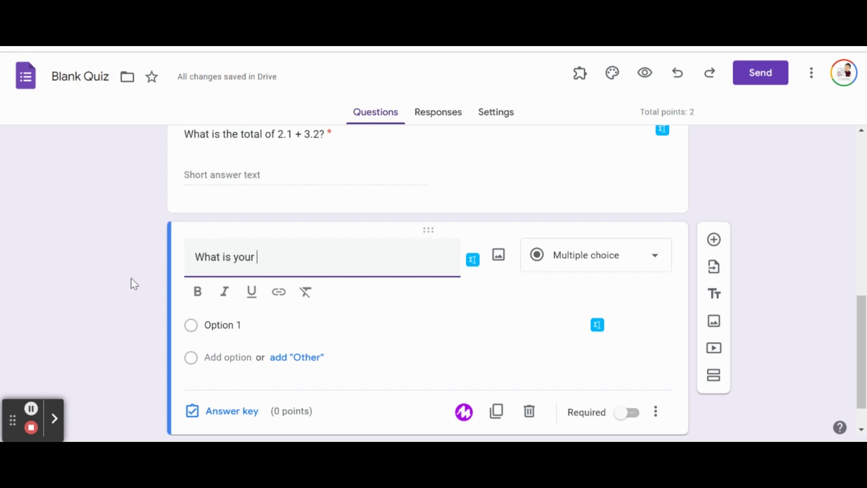
pyautogui.press('BackSpace')
pyautogui.write('vo')
pyautogui.press('BackSpace')
pyautogui.press('BackSpace')
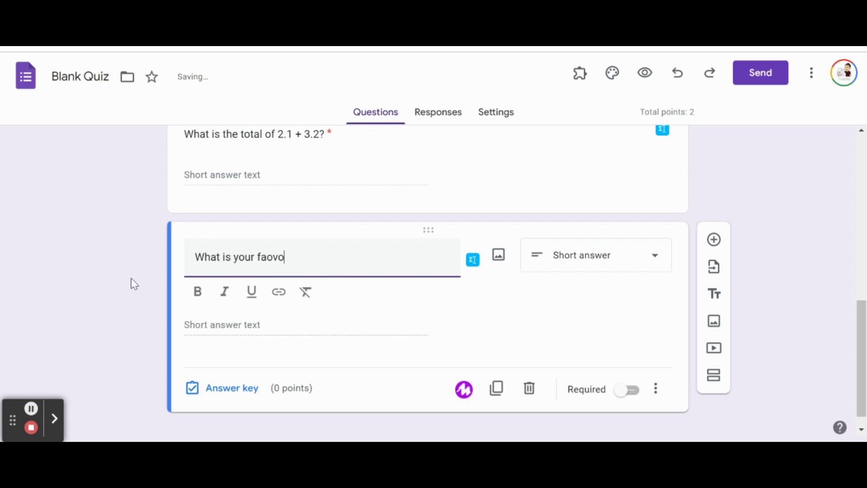
pyautogui.write('vourite ')
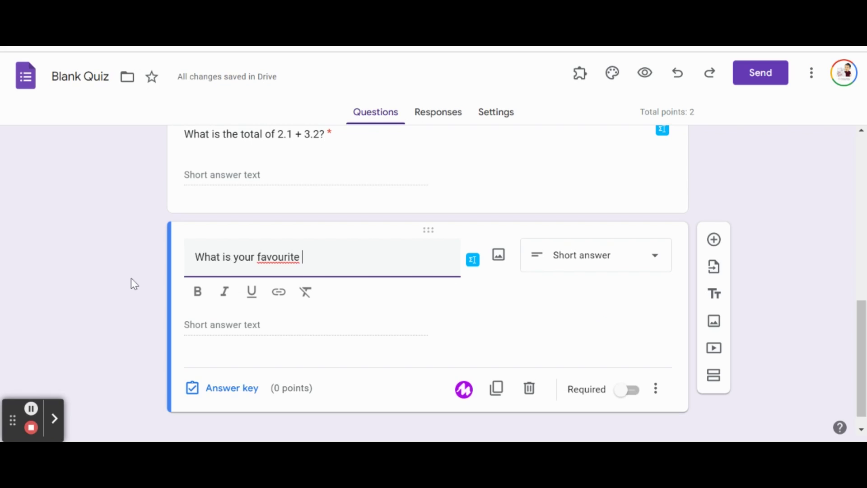
pyautogui.write('food and')
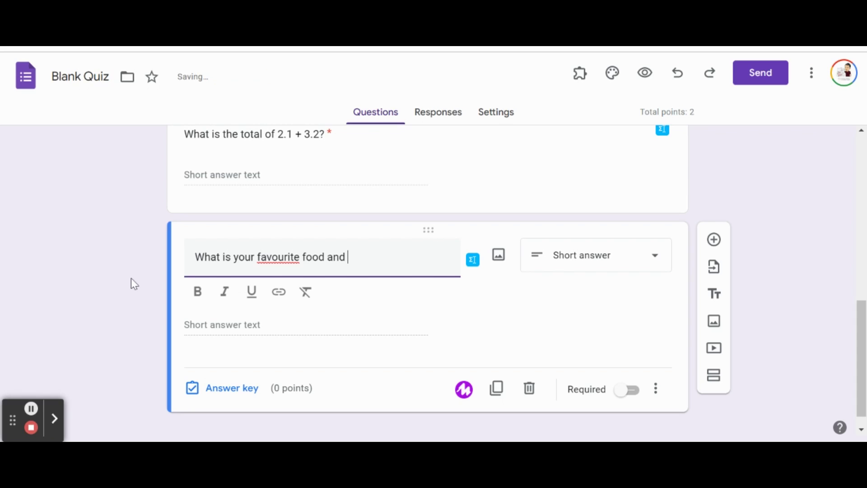
pyautogui.write(' why? Gi')
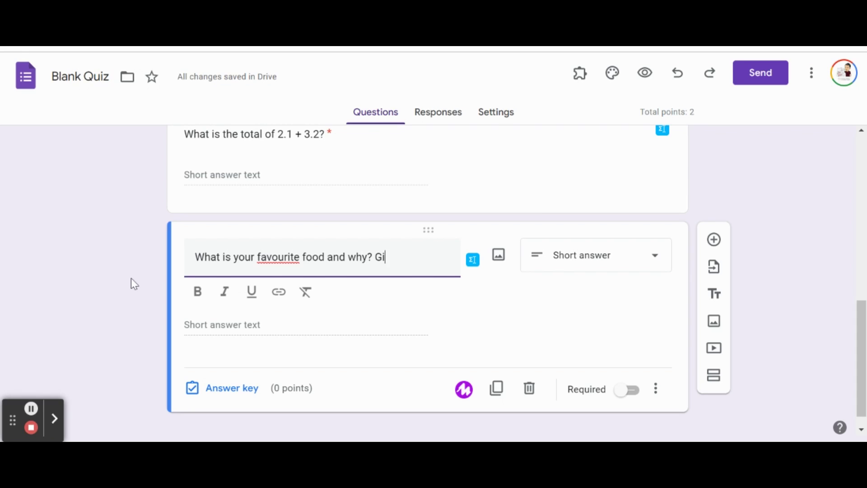
pyautogui.write('ve as much det')
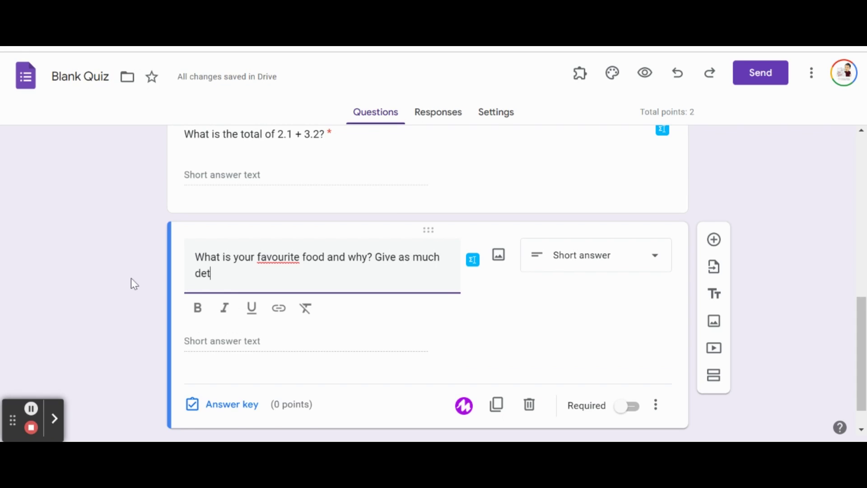
pyautogui.write('ail as possible.')
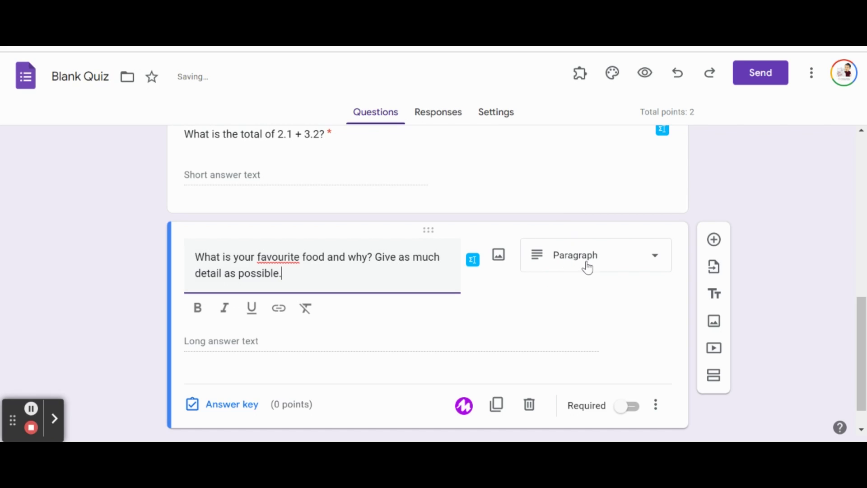
# Make the favourite-food question required and worth 5 points
pyautogui.click(624, 406)
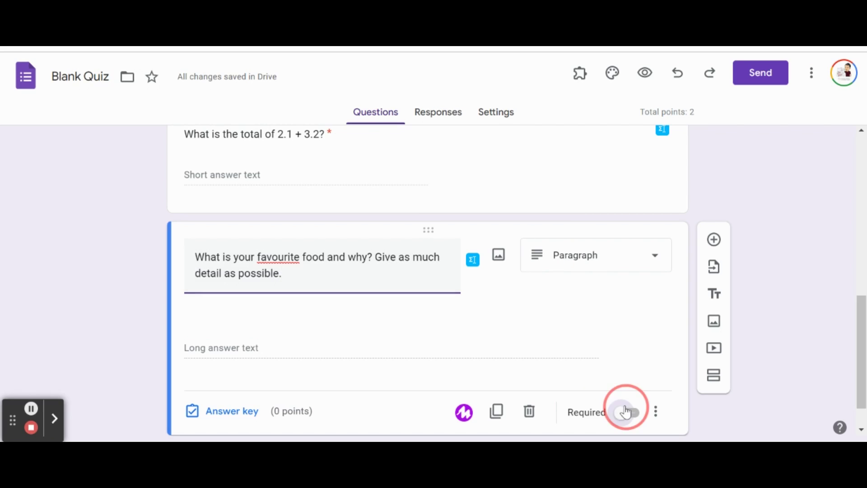
pyautogui.click(618, 389)
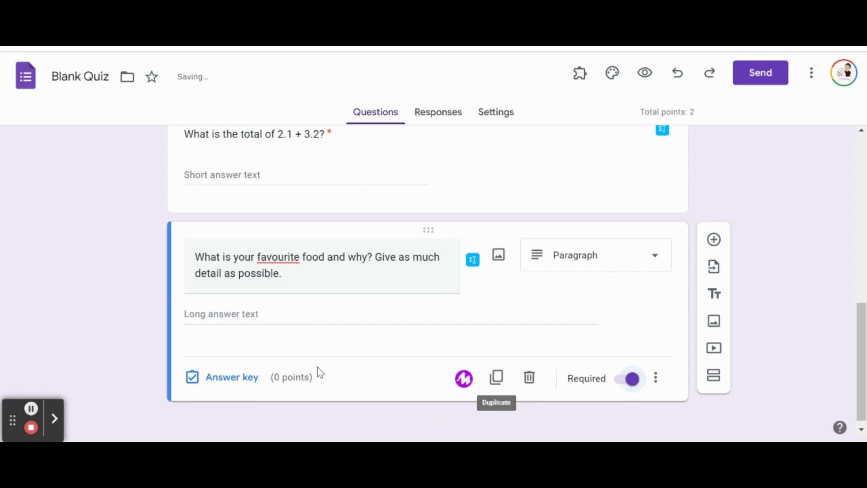
pyautogui.click(238, 378)
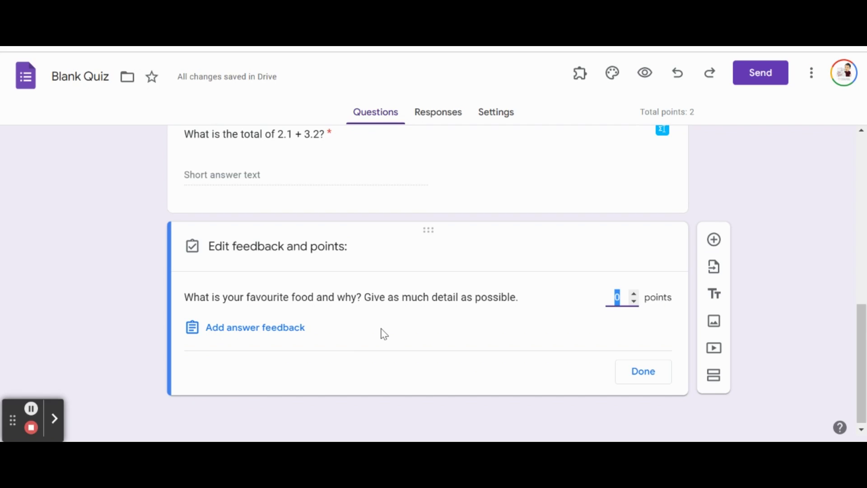
pyautogui.write('5')
pyautogui.click(634, 374)
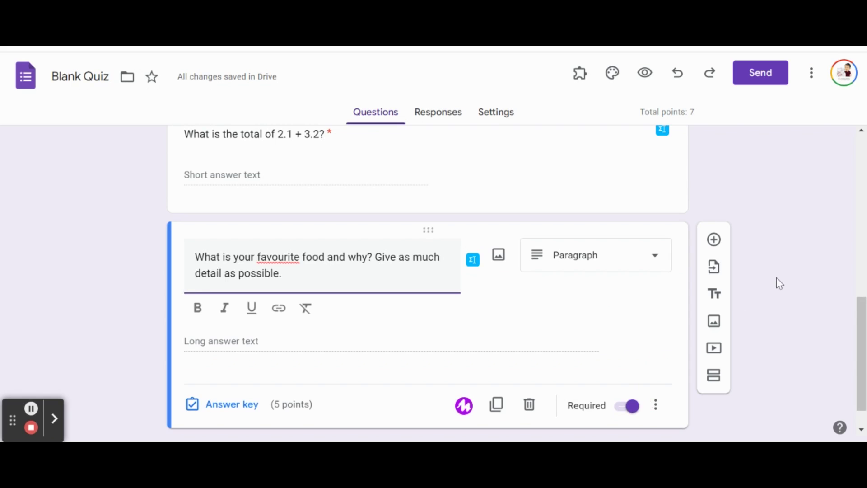
pyautogui.scroll(1, 777, 283)
pyautogui.scroll(8, 780, 283)
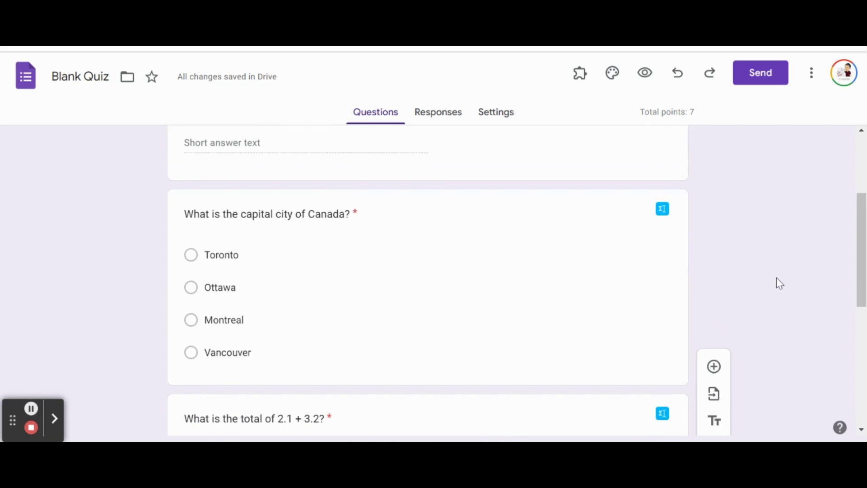
# Scroll back up to the top of the Quiz Sample form
pyautogui.scroll(3, 779, 283)
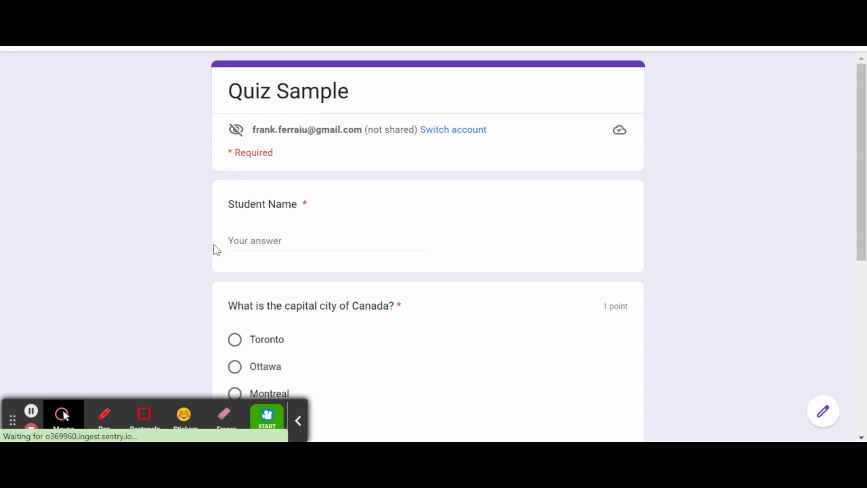
# Enter a student name and choose Ottawa as Canada's capital
pyautogui.click(255, 242)
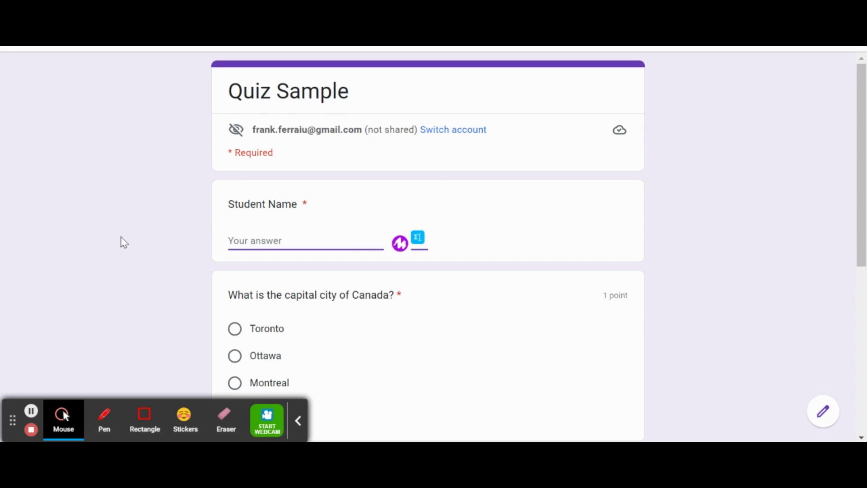
pyautogui.write('Frank')
pyautogui.click(123, 253)
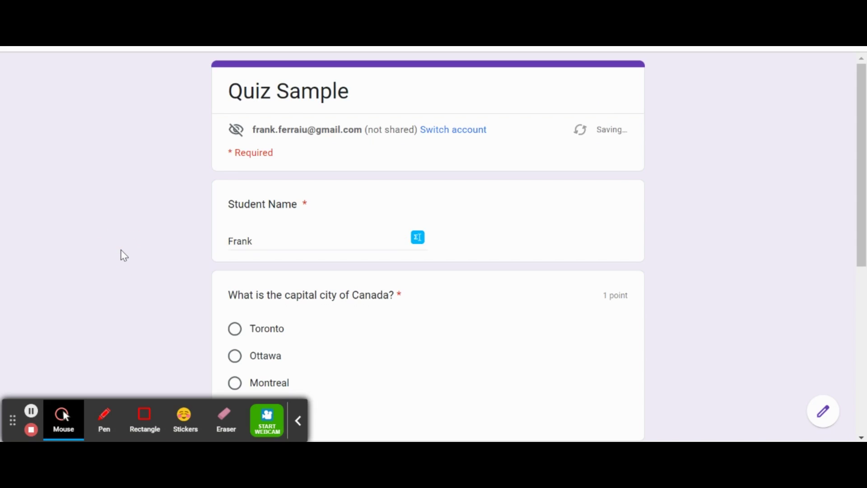
pyautogui.click(299, 429)
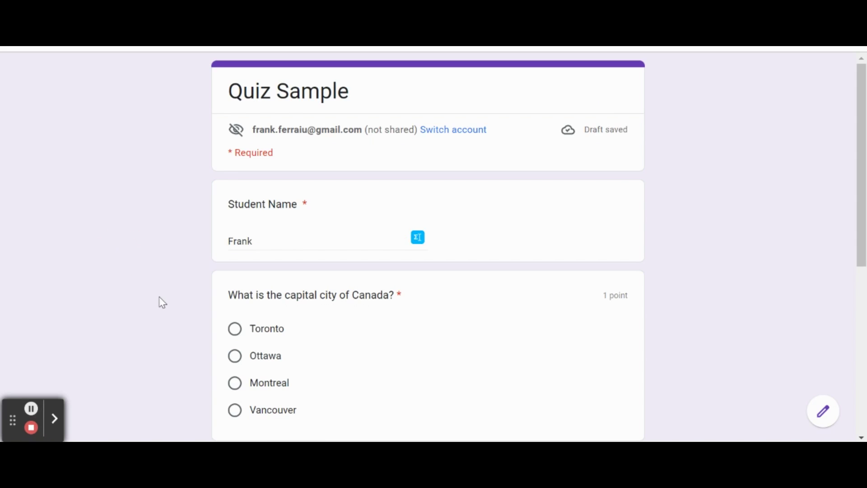
pyautogui.scroll(-2, 161, 300)
pyautogui.click(231, 289)
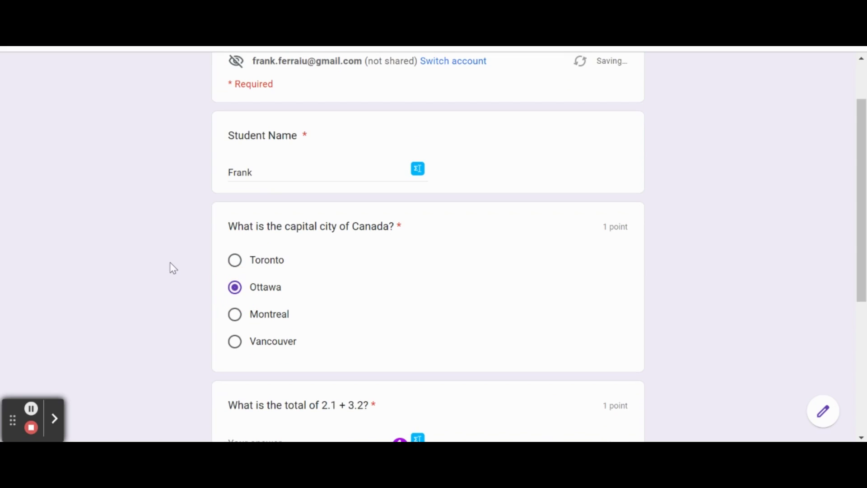
pyautogui.scroll(-4, 173, 268)
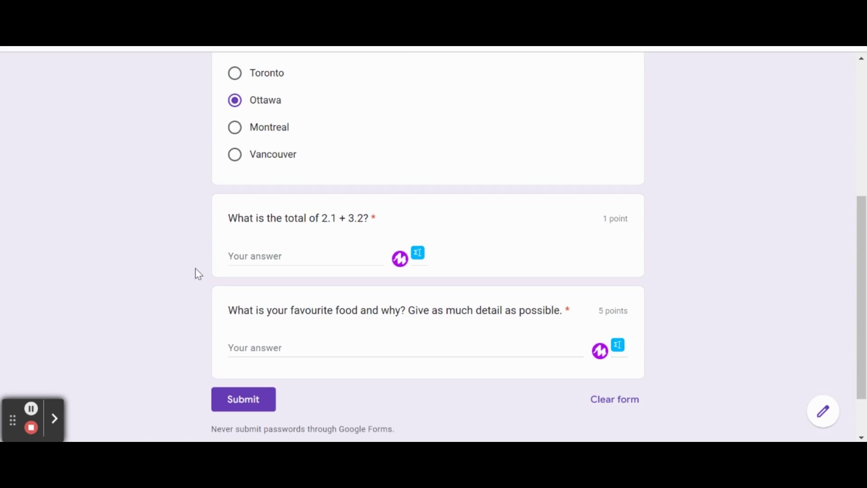
# Answer 9.5 and 'Pizza is my favourite because cheese.', then submit the response
pyautogui.click(278, 256)
pyautogui.write('9.5')
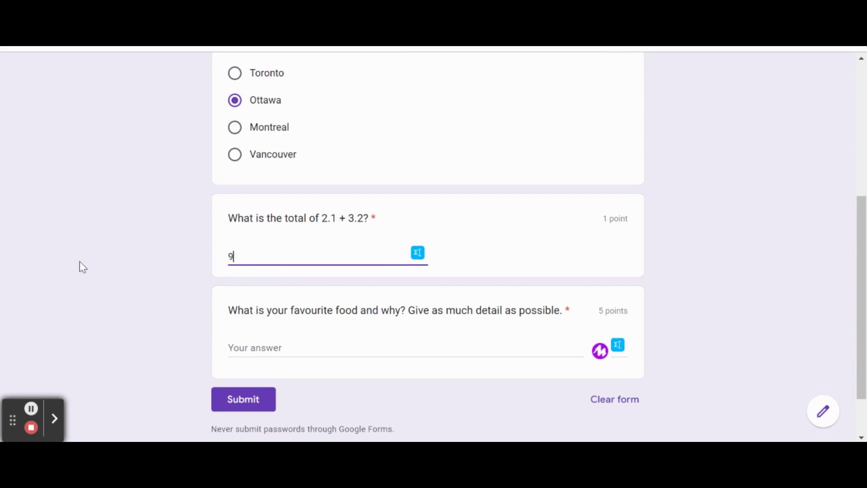
pyautogui.click(121, 251)
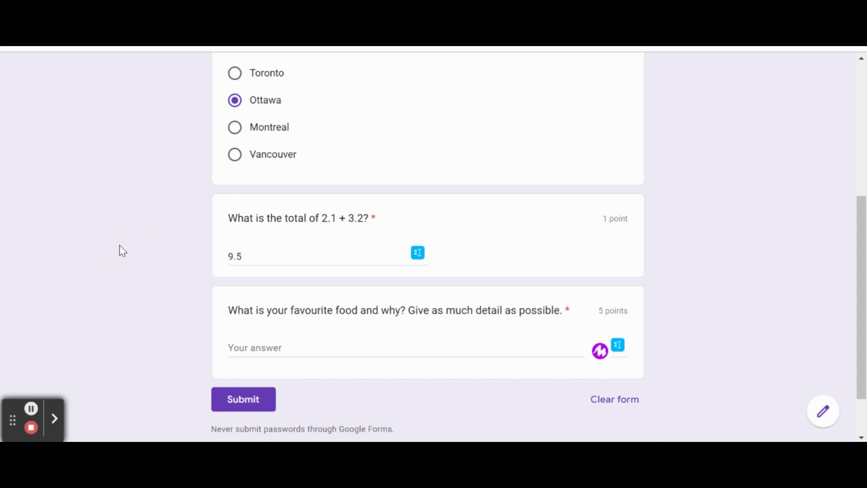
pyautogui.scroll(-1, 136, 312)
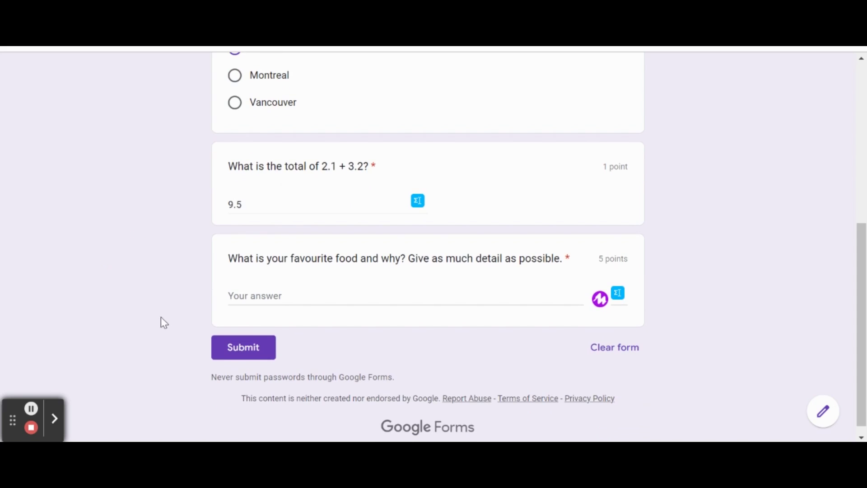
pyautogui.click(290, 296)
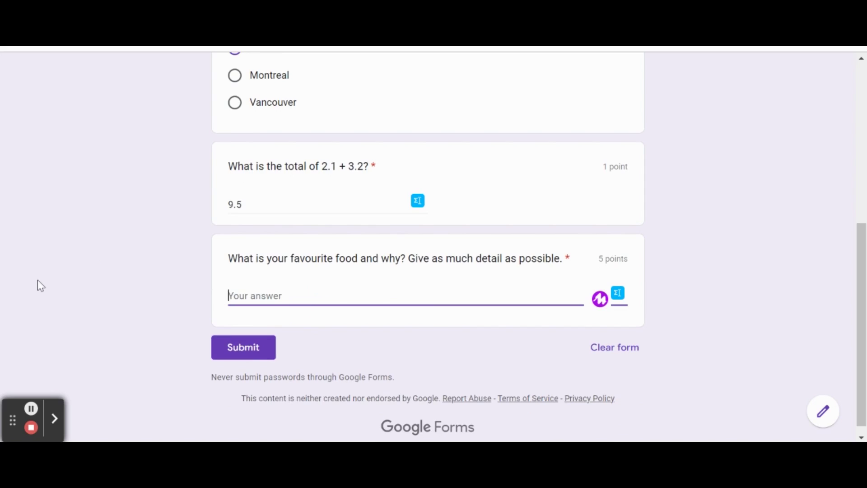
pyautogui.write('Pizza')
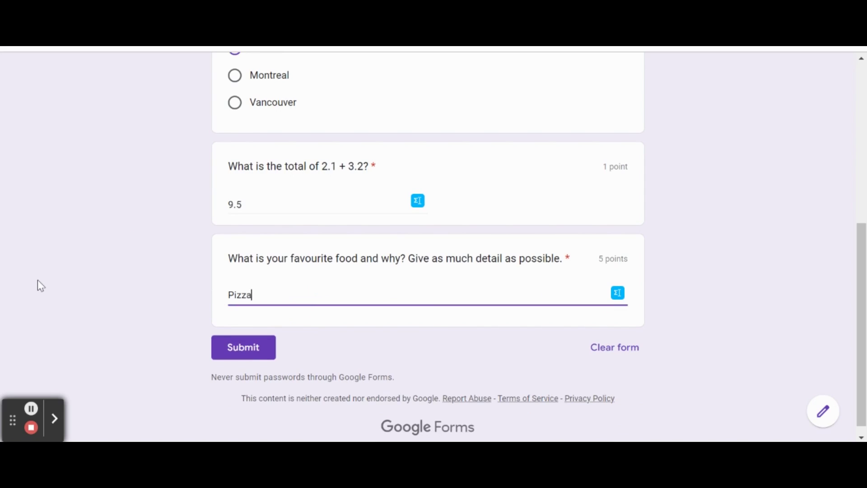
pyautogui.write(' is my favourite because ch')
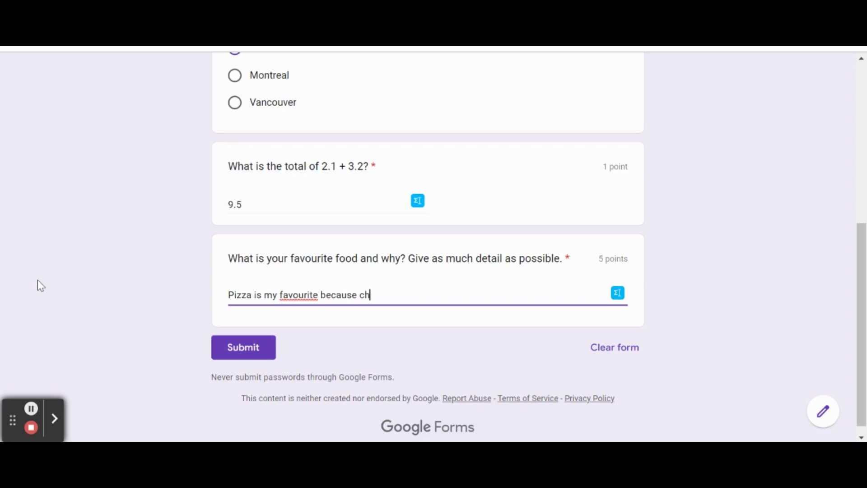
pyautogui.write('eese.')
pyautogui.click(108, 286)
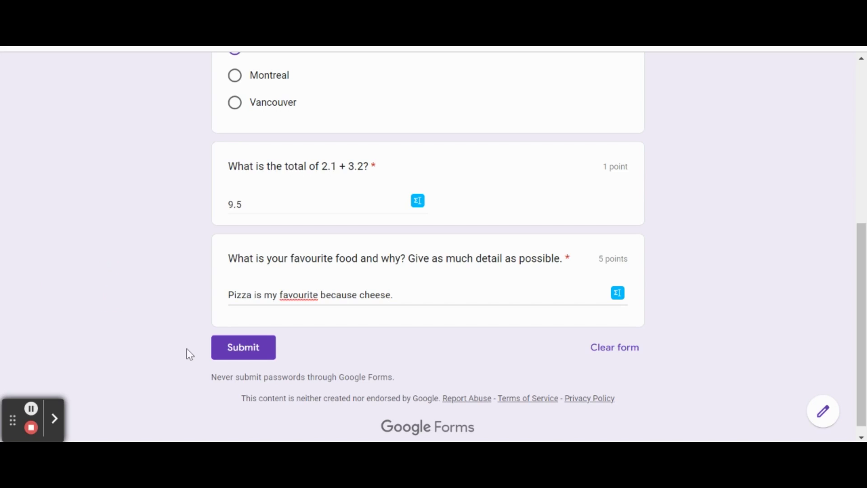
pyautogui.click(240, 350)
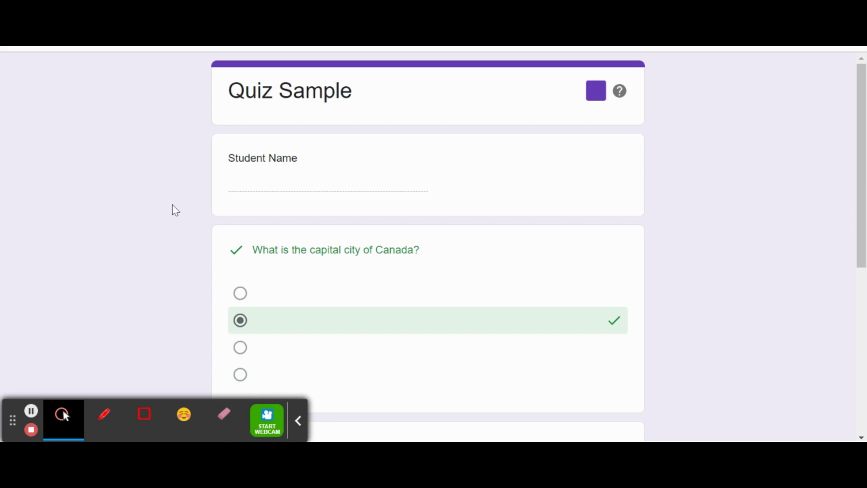
# Review the 1/7 graded answers and their correct answers, then go back to the Blank Quiz editor
pyautogui.scroll(-1, 159, 219)
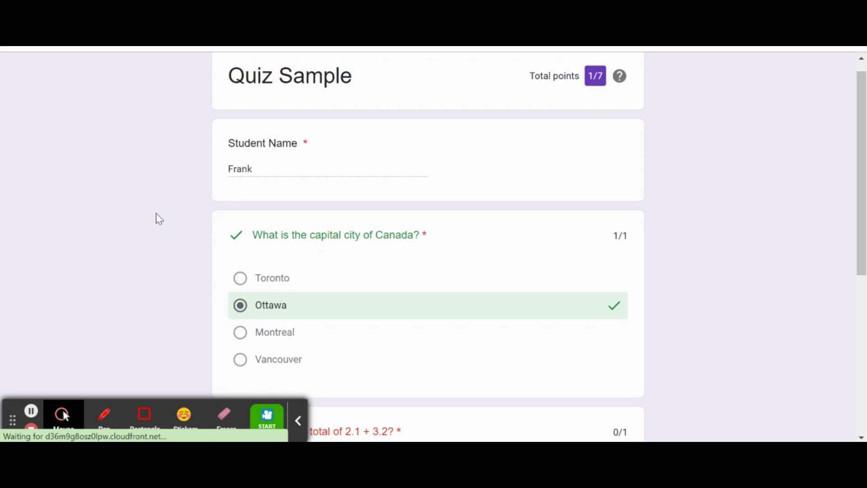
pyautogui.scroll(1, 160, 219)
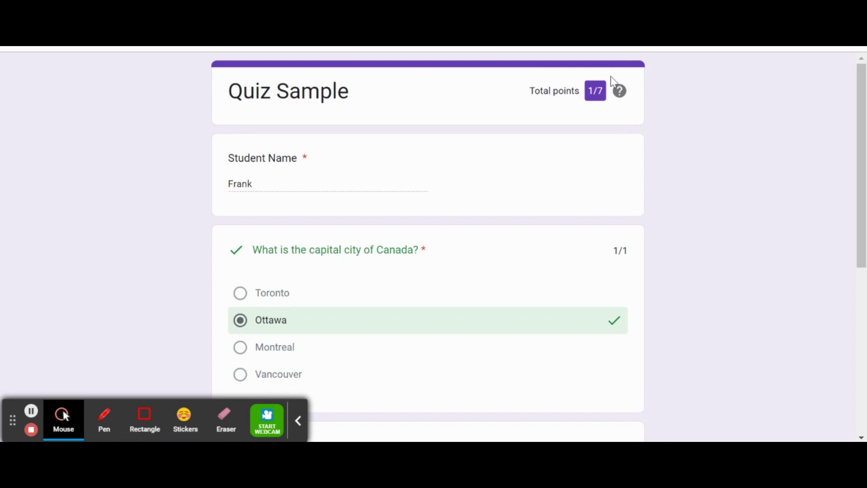
pyautogui.scroll(-2, 172, 229)
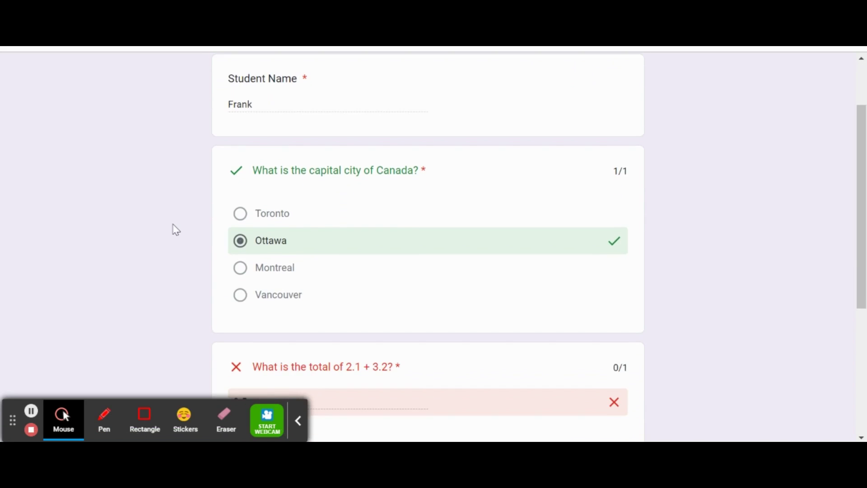
pyautogui.scroll(-5, 315, 281)
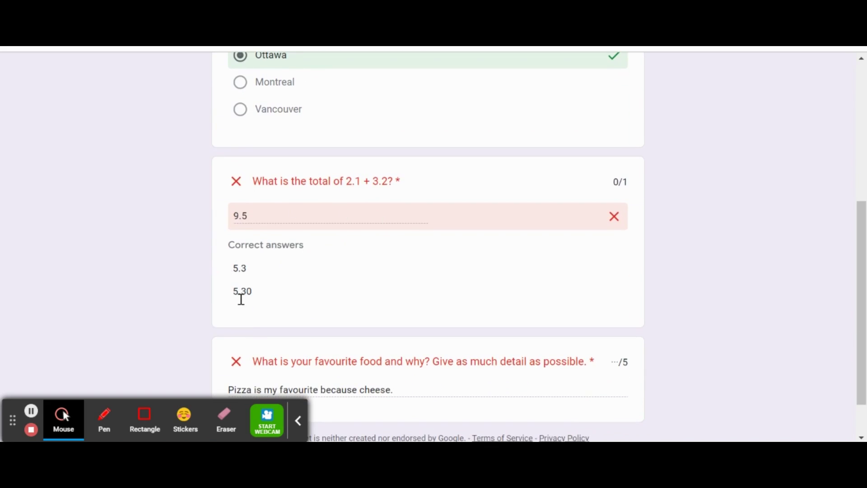
pyautogui.scroll(-2, 167, 266)
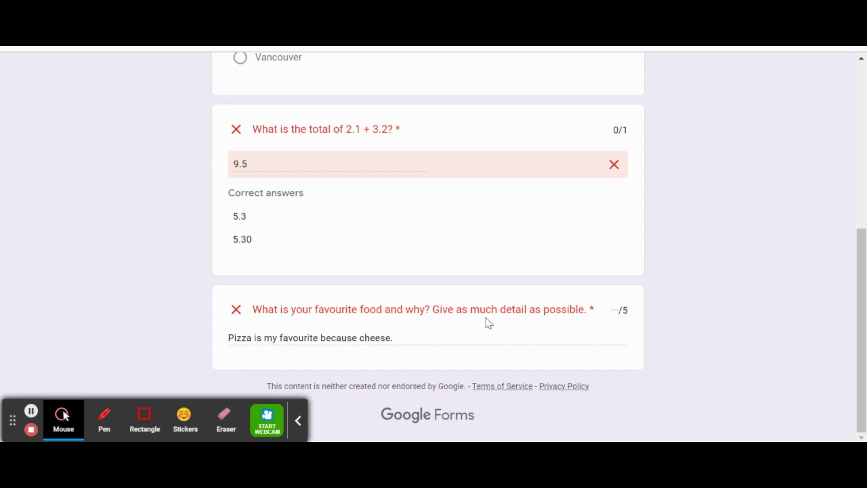
pyautogui.scroll(6, 669, 194)
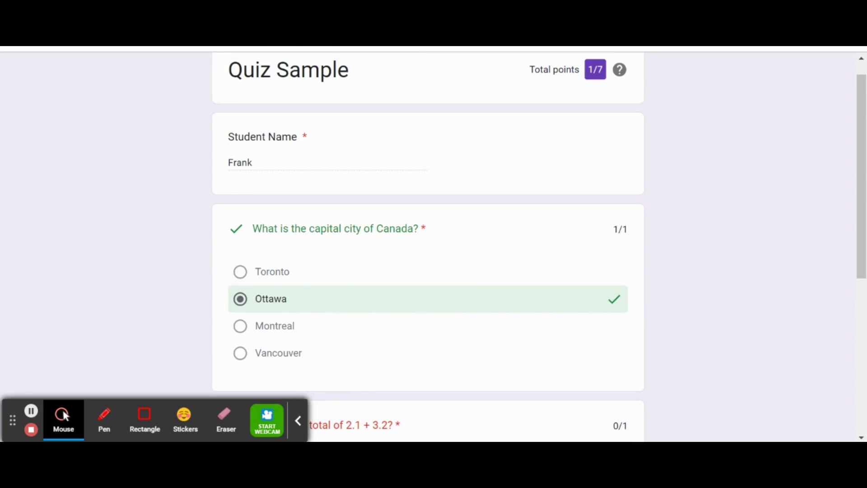
pyautogui.click(501, 27)
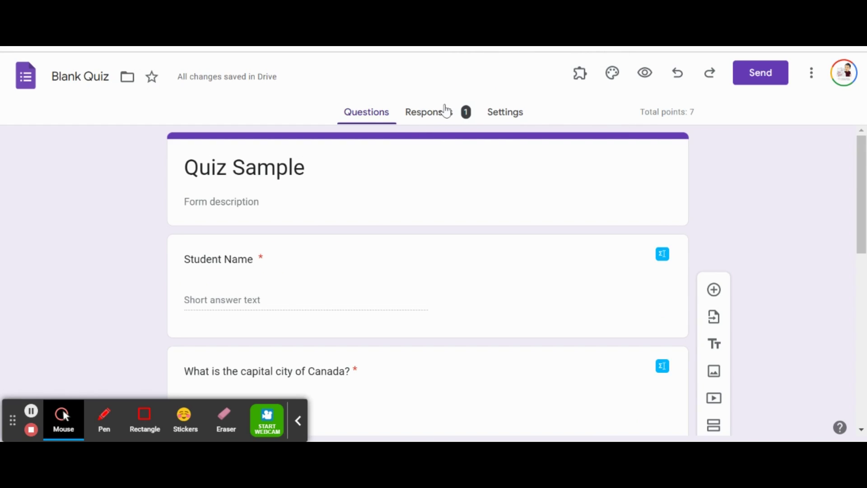
# Open the quiz's collected responses and look through the Summary and Question views
pyautogui.click(431, 118)
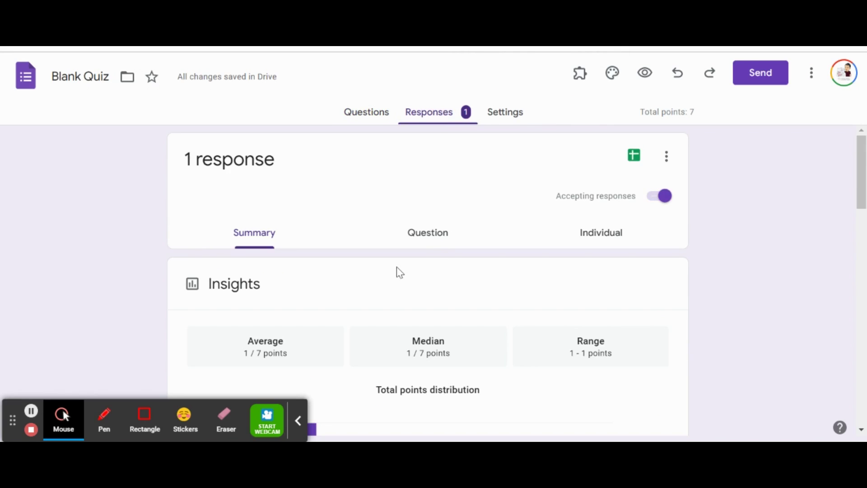
pyautogui.scroll(-3, 378, 278)
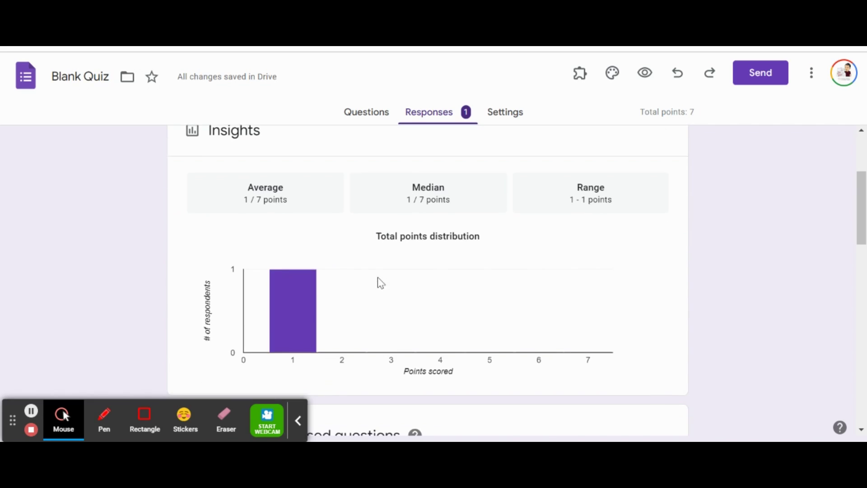
pyautogui.scroll(-6, 377, 278)
pyautogui.scroll(7, 378, 277)
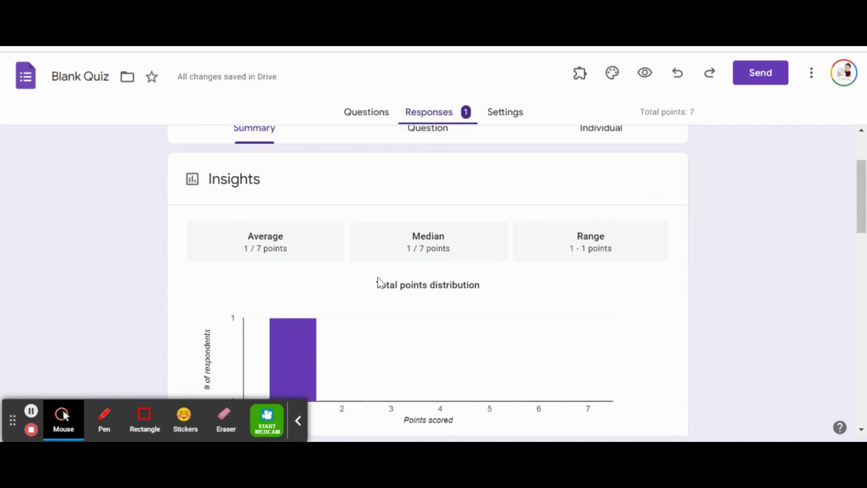
pyautogui.scroll(2, 420, 225)
pyautogui.click(438, 197)
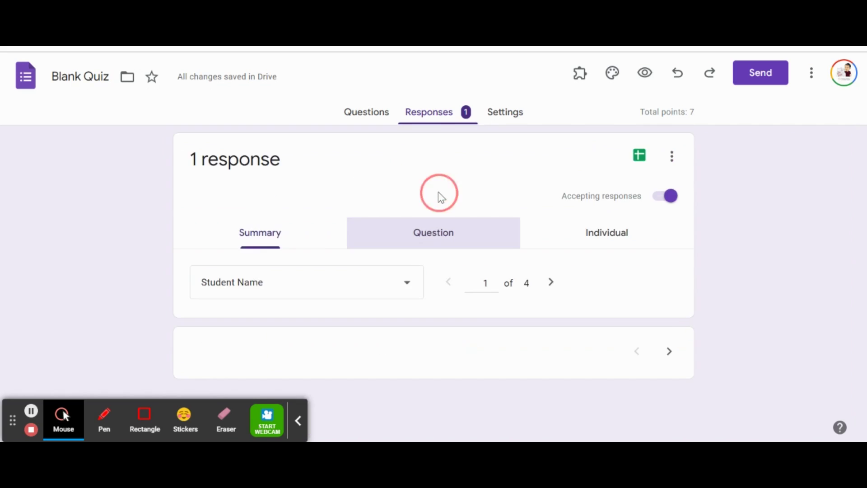
pyautogui.scroll(-4, 391, 353)
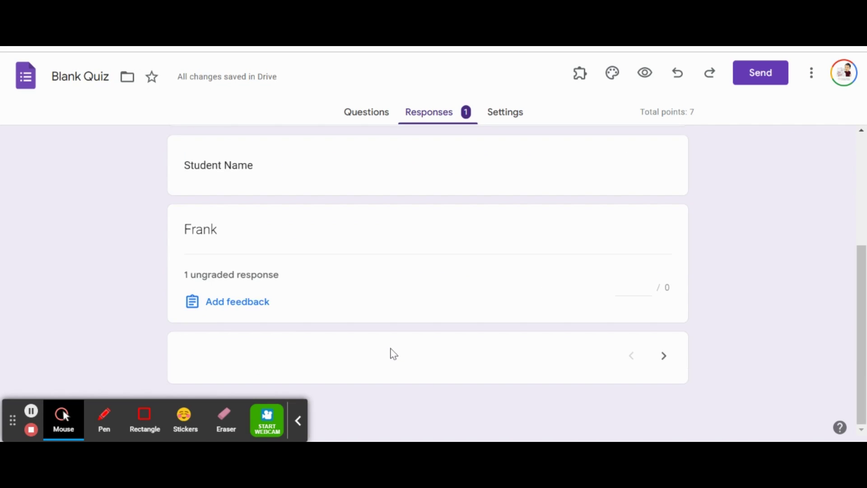
pyautogui.scroll(4, 391, 353)
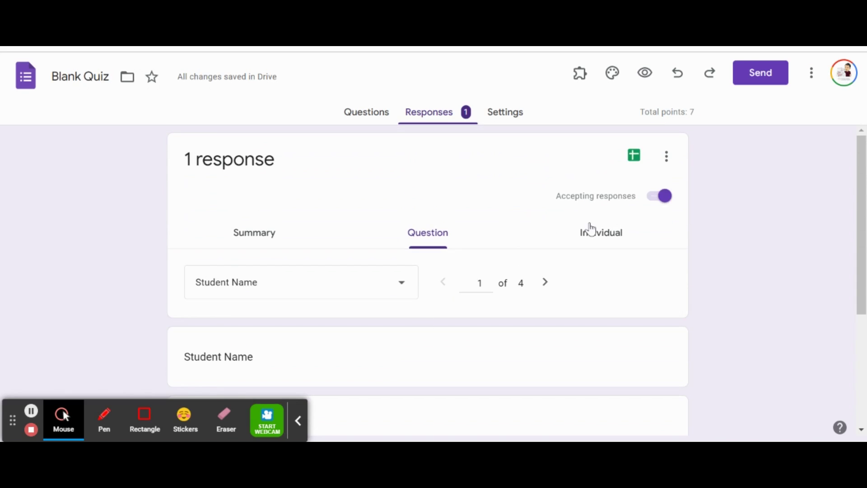
# View the individual response and scroll to the wrong 9.5 answer for 2.1 + 3.2
pyautogui.click(605, 235)
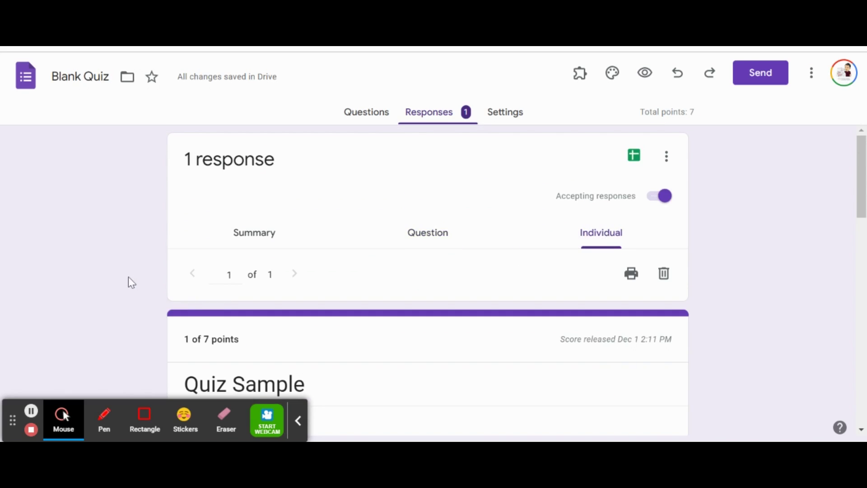
pyautogui.scroll(-4, 129, 281)
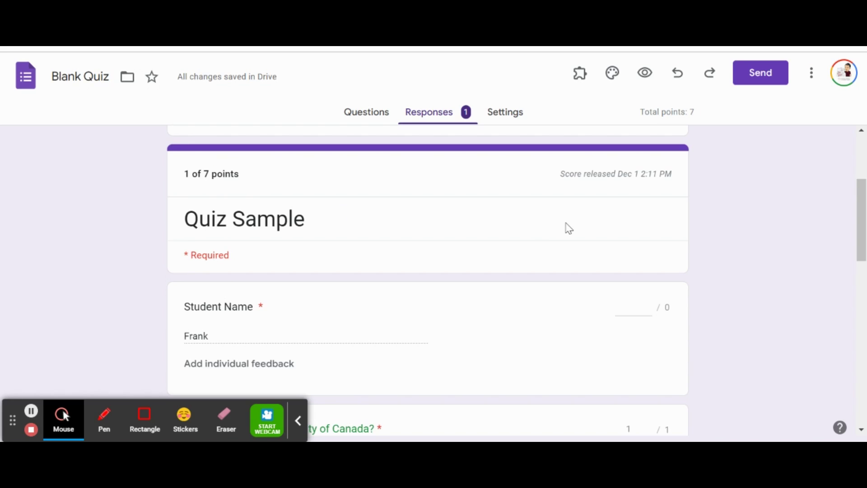
pyautogui.scroll(-5, 711, 244)
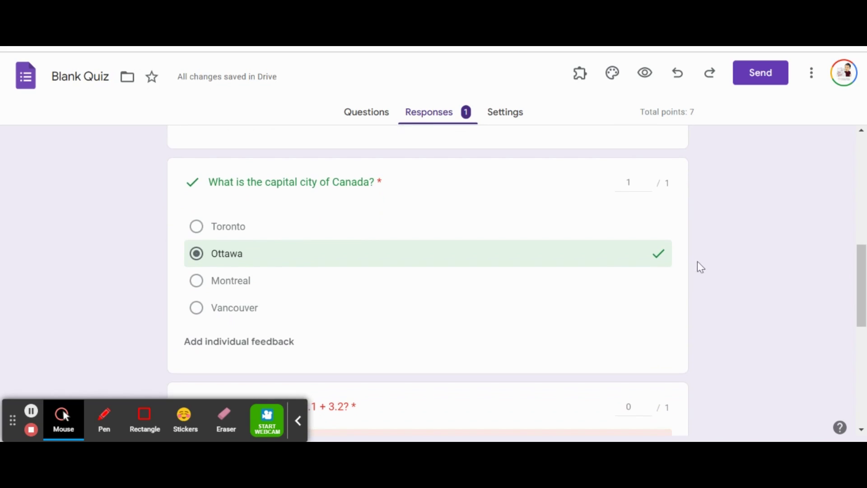
pyautogui.scroll(-1, 734, 234)
pyautogui.scroll(-3, 734, 234)
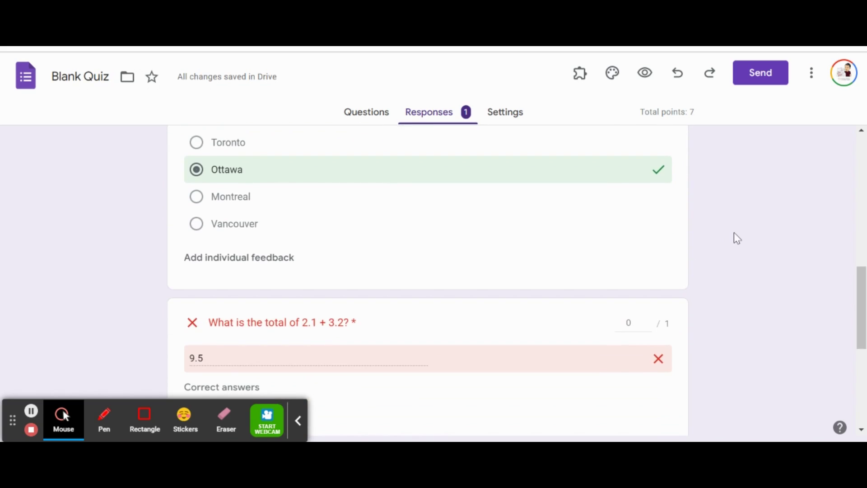
pyautogui.scroll(-1, 737, 238)
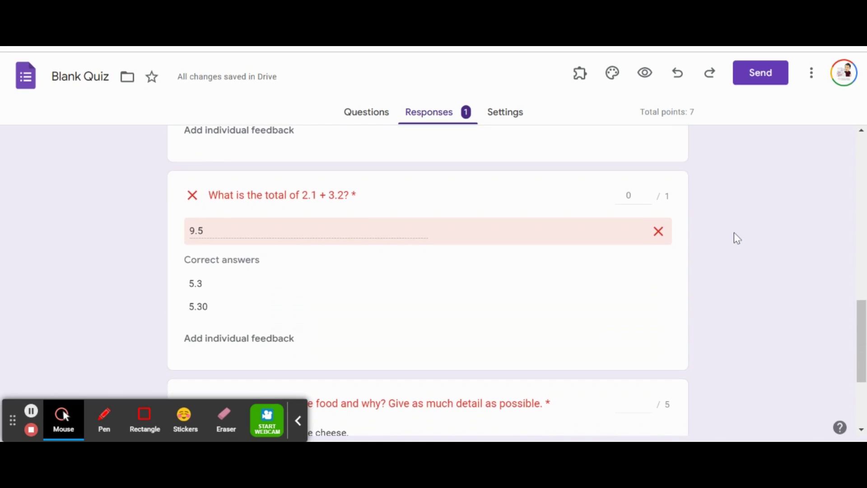
# Save feedback on the 9.5 answer: 'Be sure to complete your work by hand to ensure you are following the correct procedure'
pyautogui.click(261, 347)
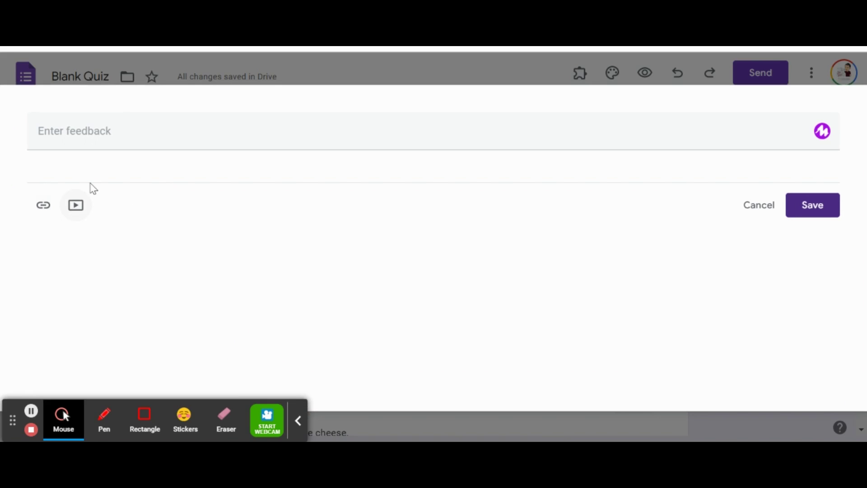
pyautogui.click(145, 129)
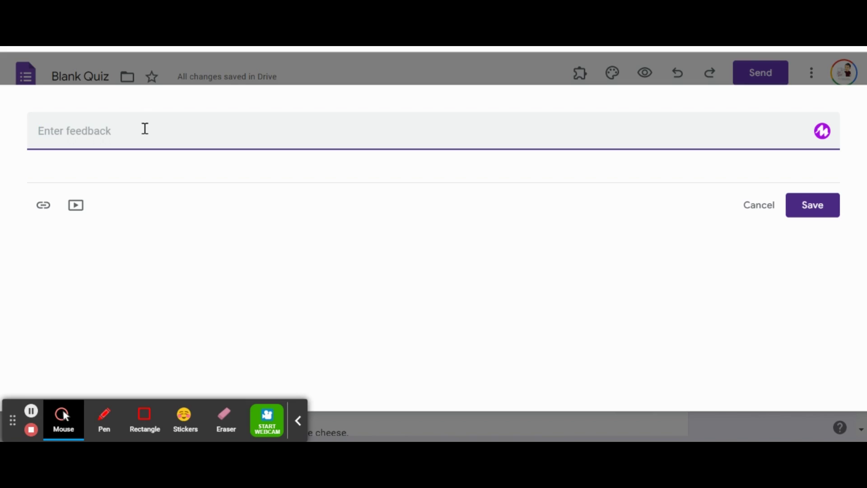
pyautogui.write('Be sure to s')
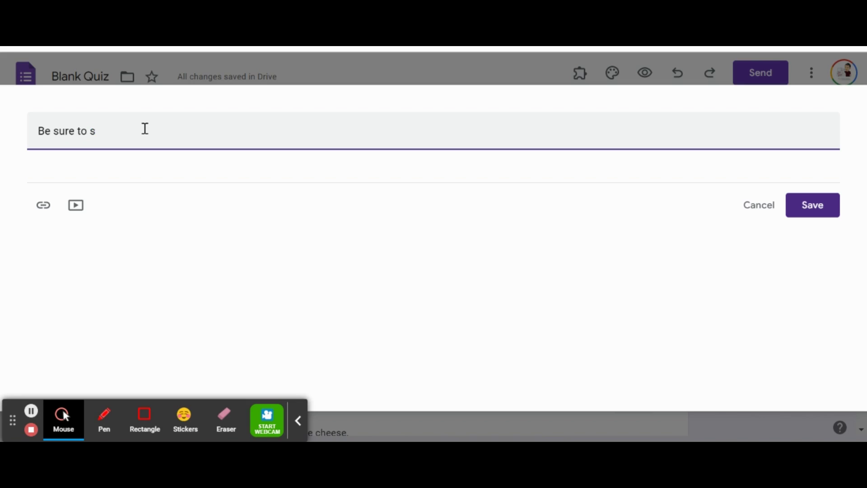
pyautogui.press('BackSpace')
pyautogui.write('complete your work by hand to en')
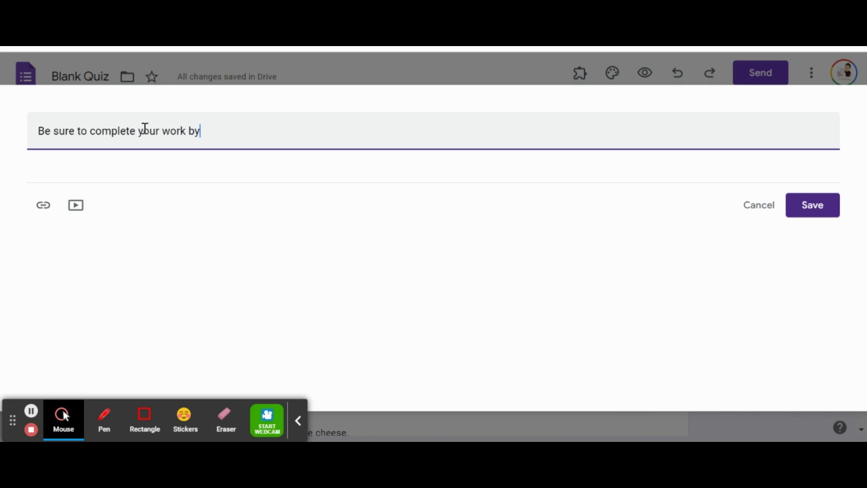
pyautogui.write('su')
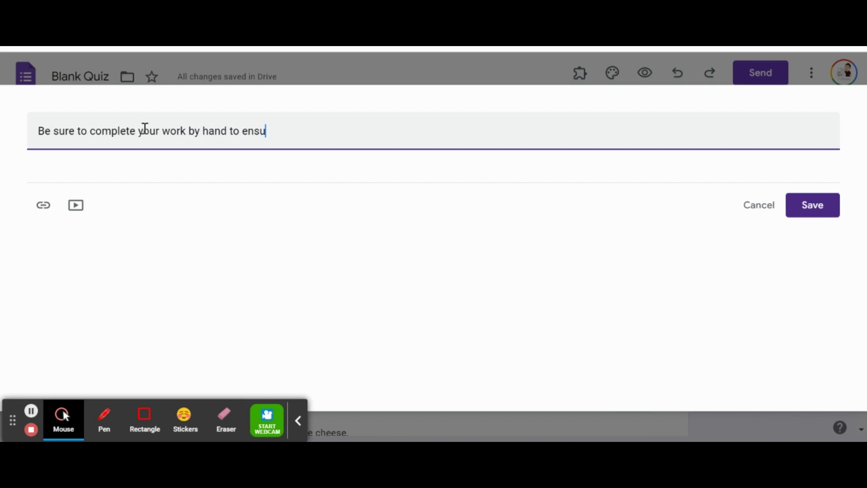
pyautogui.write('re you are following the co')
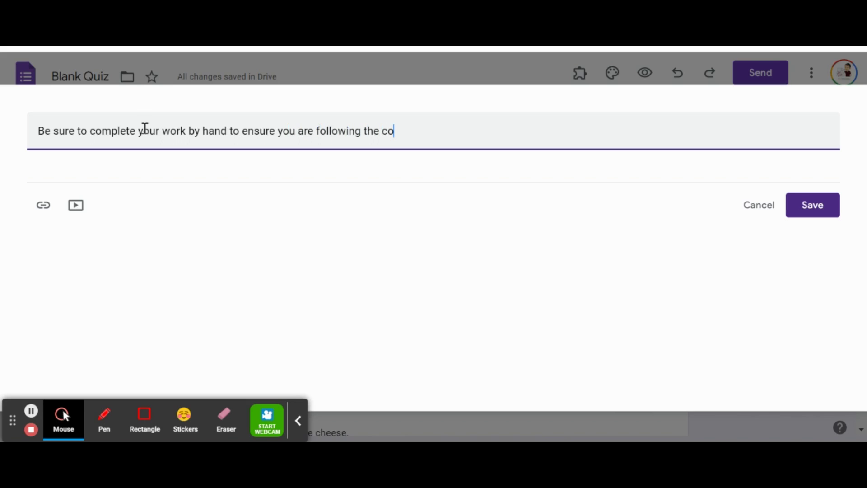
pyautogui.write('rrect procedure.')
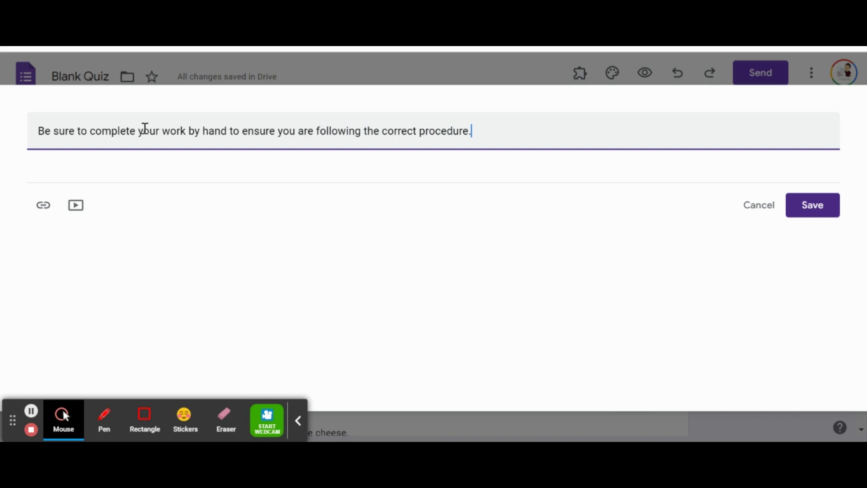
pyautogui.click(812, 213)
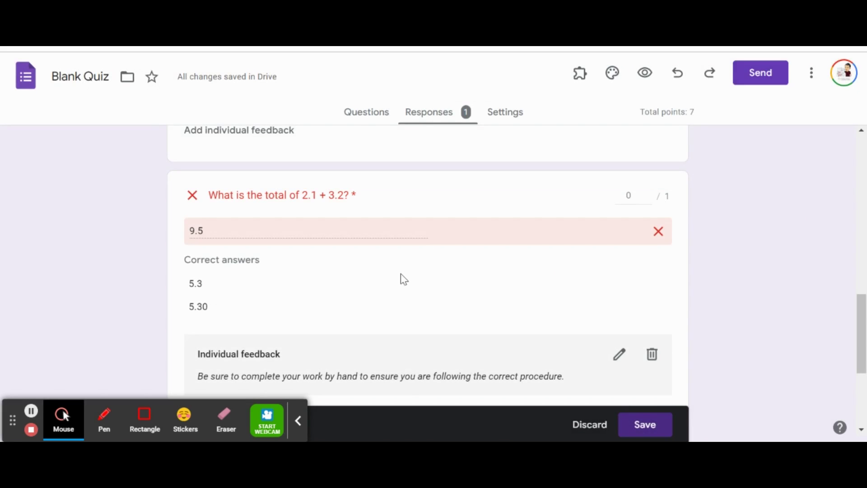
# Give the pizza favourite-food answer 2 of 5 points and save, bringing the response to 3/7
pyautogui.scroll(-1, 397, 275)
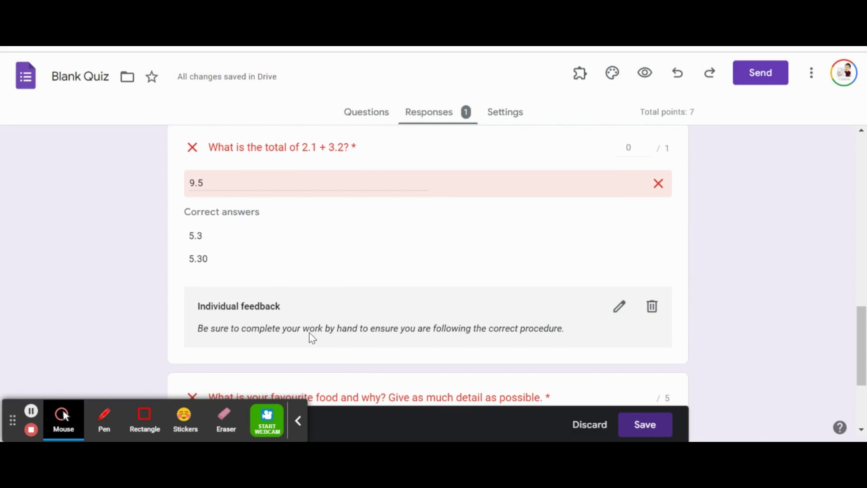
pyautogui.scroll(-3, 749, 276)
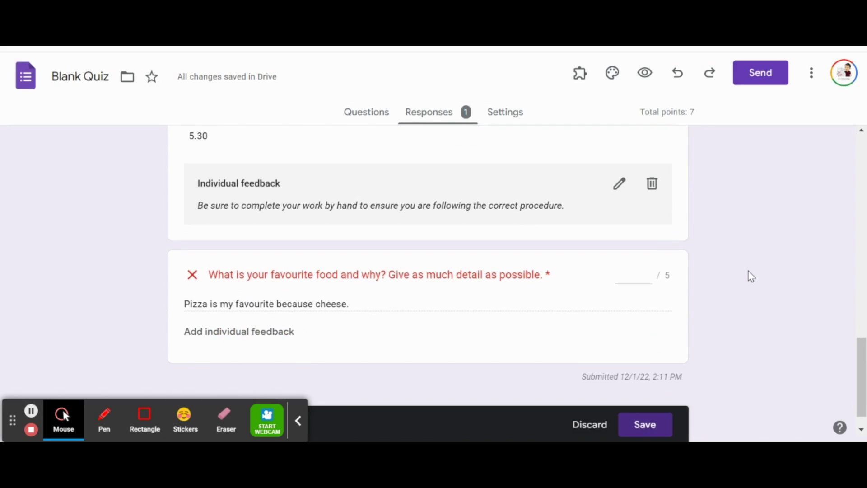
pyautogui.scroll(-1, 749, 278)
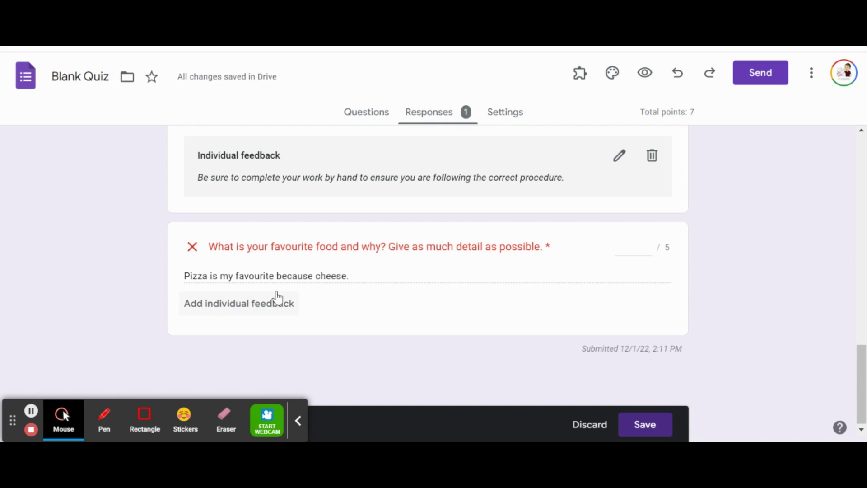
pyautogui.click(631, 251)
pyautogui.click(749, 284)
pyautogui.click(641, 429)
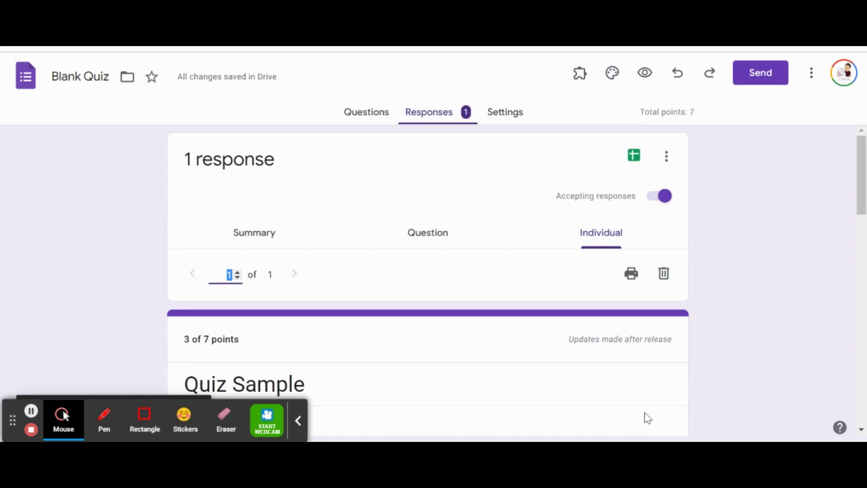
# Start exporting responses to a new spreadsheet named 'Blank Quiz (Responses)'
pyautogui.click(141, 320)
pyautogui.scroll(-3, 143, 321)
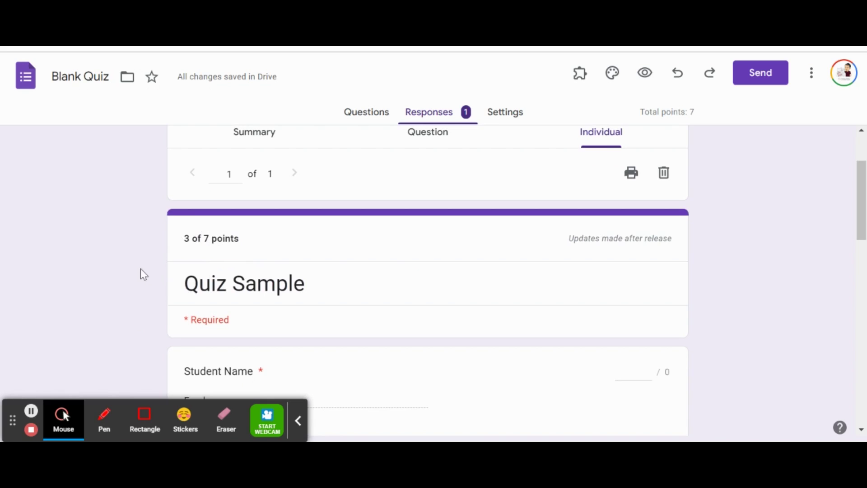
pyautogui.scroll(2, 107, 245)
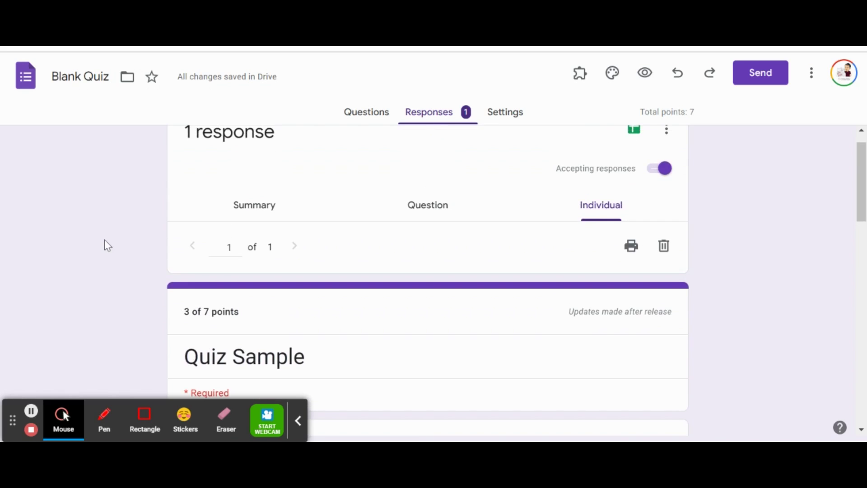
pyautogui.scroll(1, 108, 245)
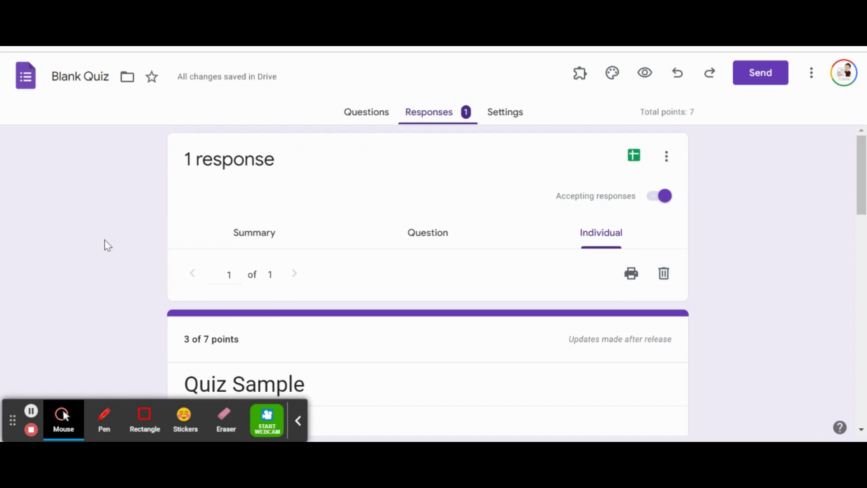
pyautogui.click(634, 157)
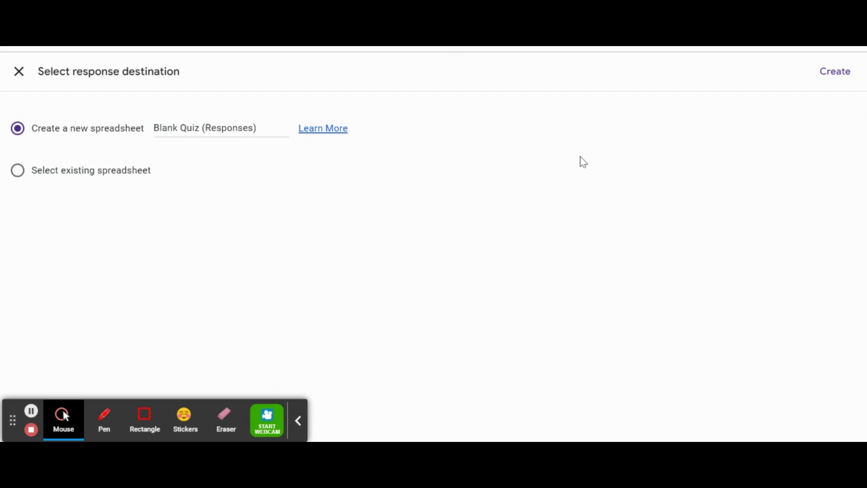
# Create the 'Blank Quiz (Responses)' sheet, check row 2's timestamp, 3 / 7 score and answers, then return to Forms
pyautogui.click(827, 79)
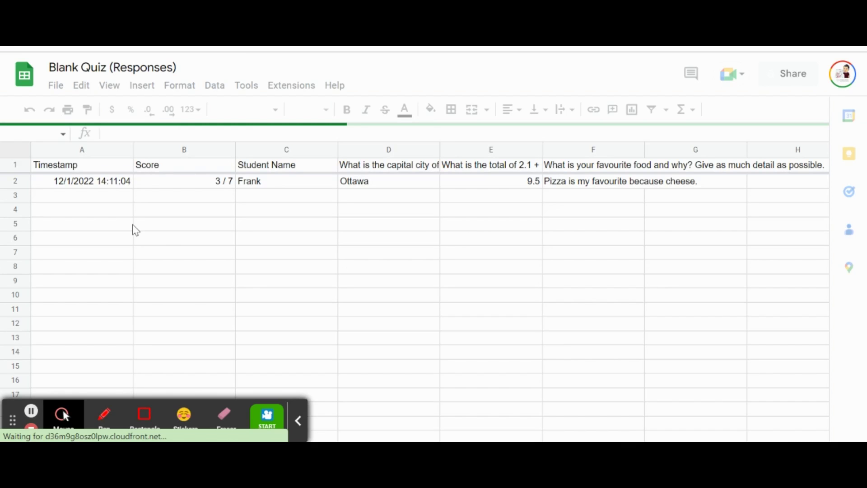
pyautogui.click(68, 184)
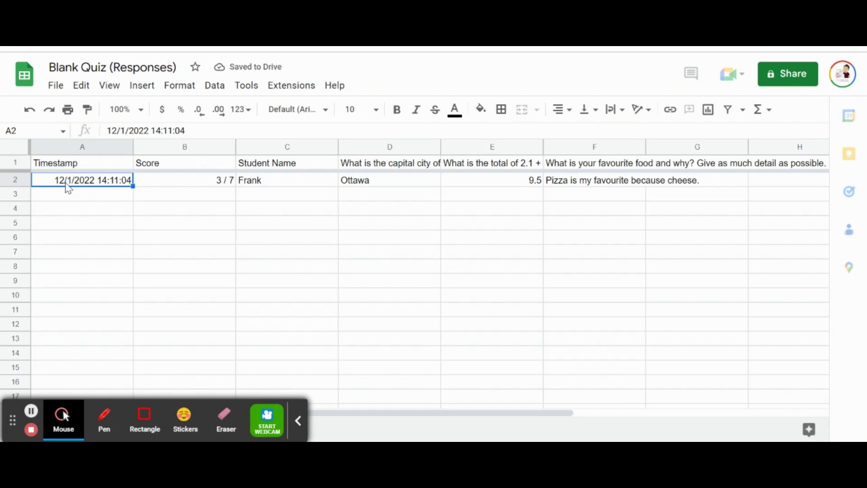
pyautogui.press('Right')
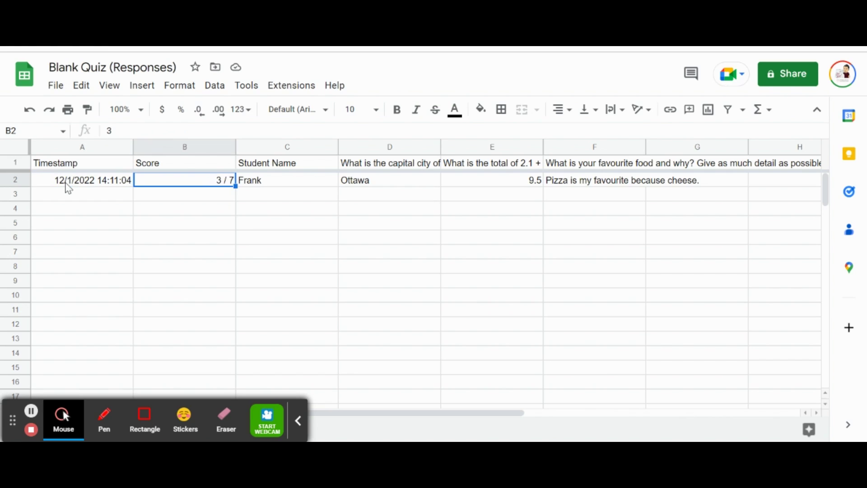
pyautogui.press('Right')
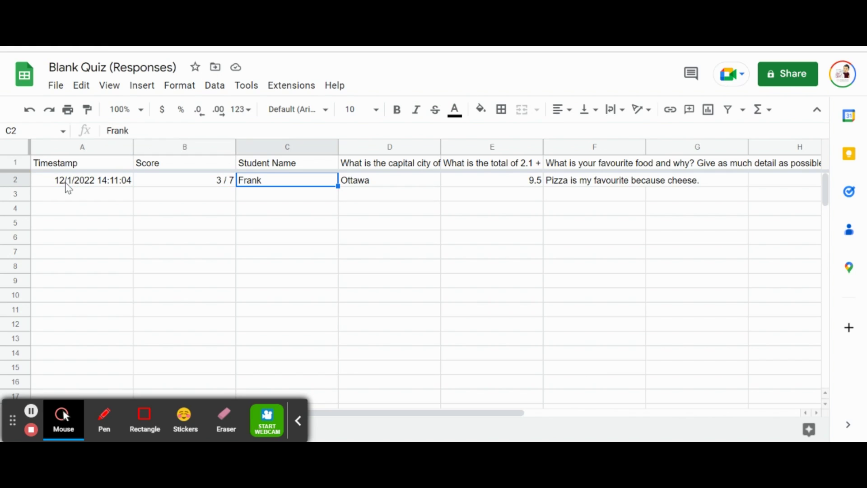
pyautogui.press('Right')
pyautogui.press('Right')
pyautogui.press('Right')
pyautogui.press('Right')
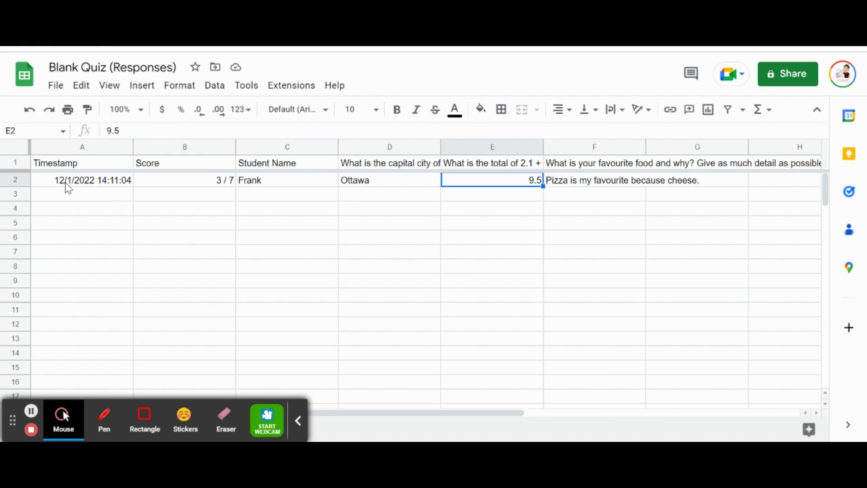
pyautogui.press('Right')
pyautogui.press('Right')
pyautogui.press('Right')
pyautogui.press('Left')
pyautogui.press('Left')
pyautogui.press('Left')
pyautogui.press('Left')
pyautogui.press('Left')
pyautogui.press('Left')
pyautogui.press('Left')
pyautogui.press('Left')
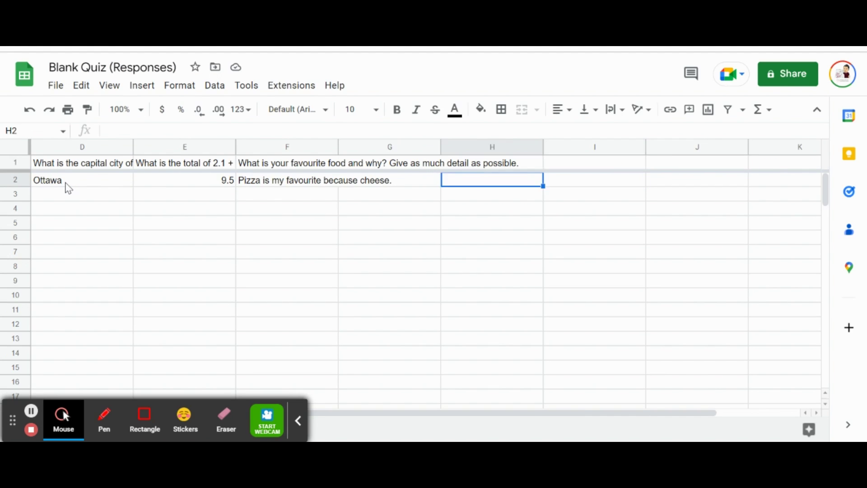
pyautogui.press('Left')
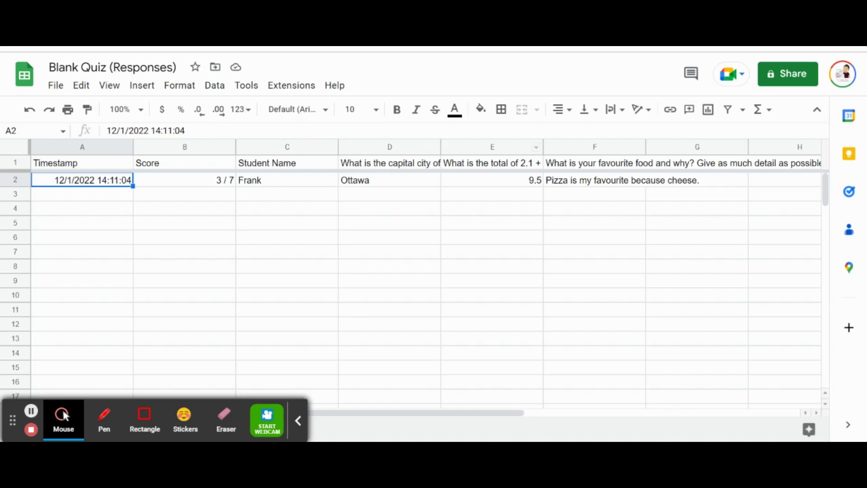
pyautogui.hotkey('ctrl', 'shift', 'Tab')
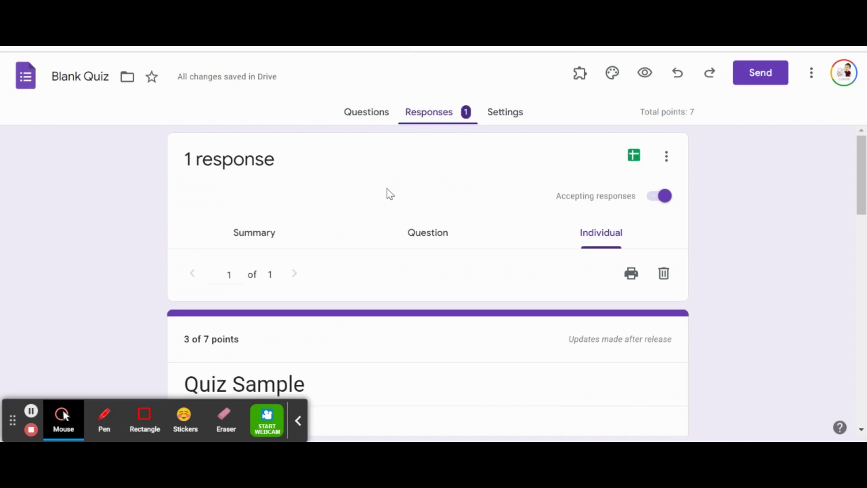